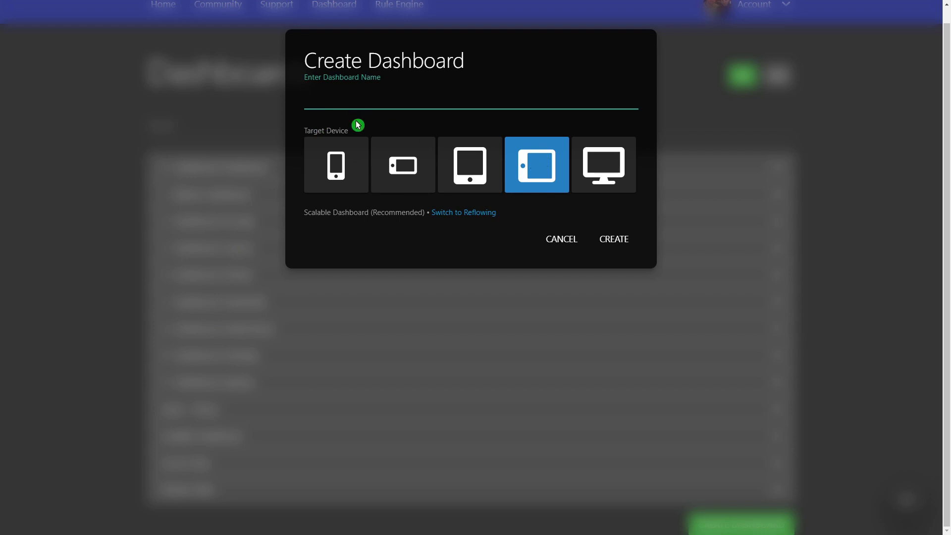
Step: Paste 'New Dashboard' as the name and create the empty dashboard
type("New Dashboard")
left_click(614, 240)
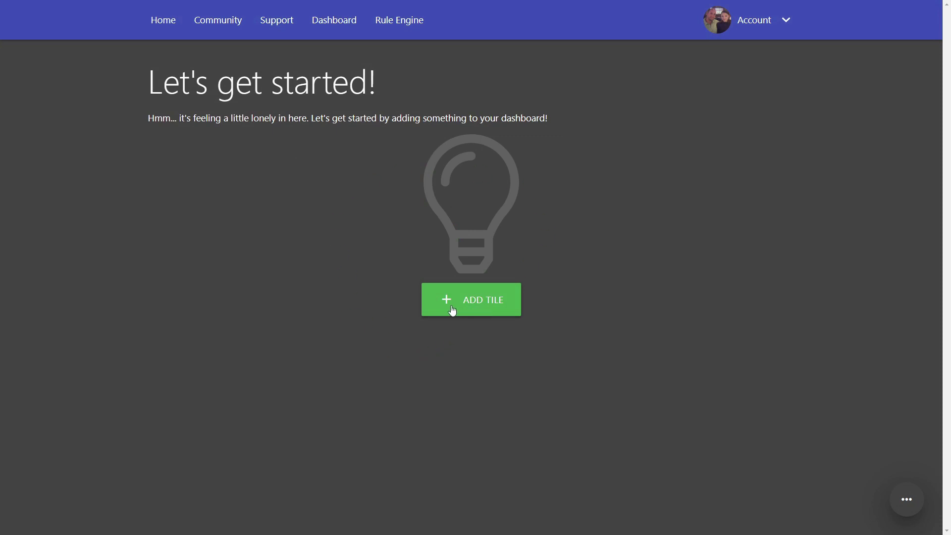
Step: Add the first light tiles, including Blue Couch Light, Flood Lights and Foyer Light
left_click(478, 305)
left_click(357, 186)
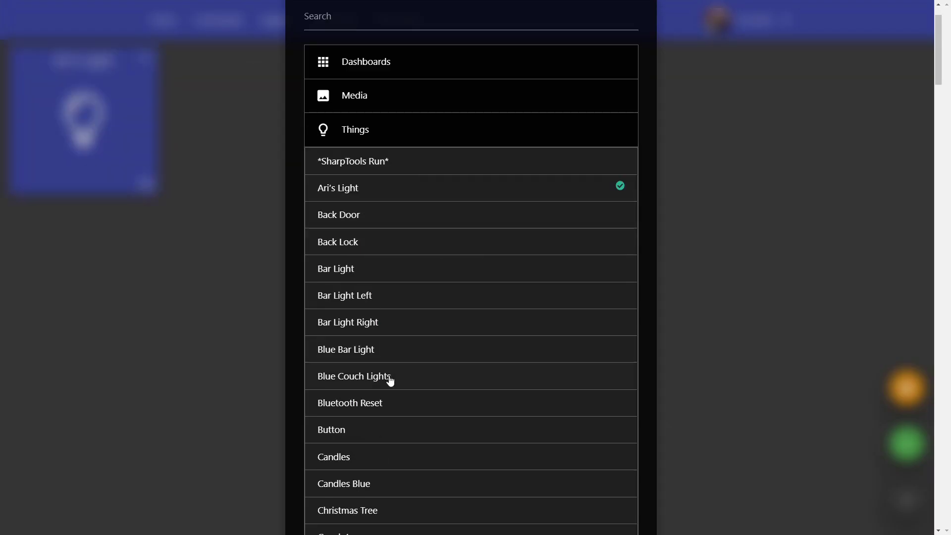
left_click(389, 378)
scroll(384, 346, "down", 16)
left_click(360, 305)
left_click(362, 330)
scroll(373, 396, "down", 2)
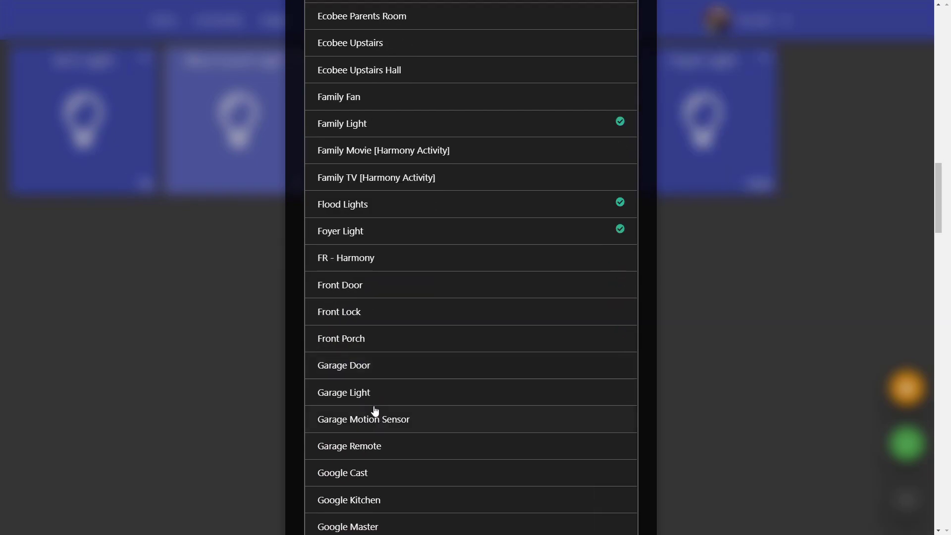
Step: Add Front Porch, Living Room Light and Master Closet Light tiles, then close the device list
key("Escape")
left_click(380, 212)
scroll(380, 399, "down", 12)
scroll(385, 436, "down", 20)
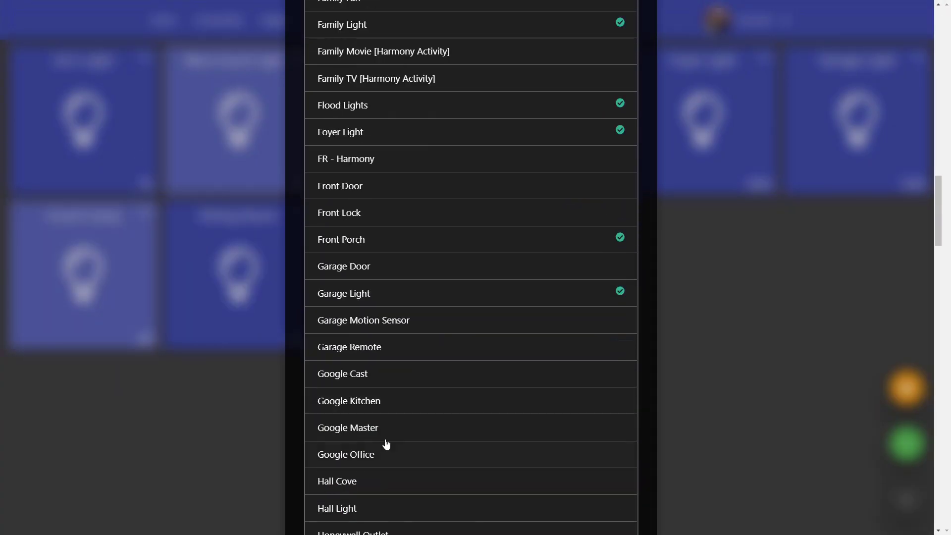
left_click(388, 396)
left_click(471, 476)
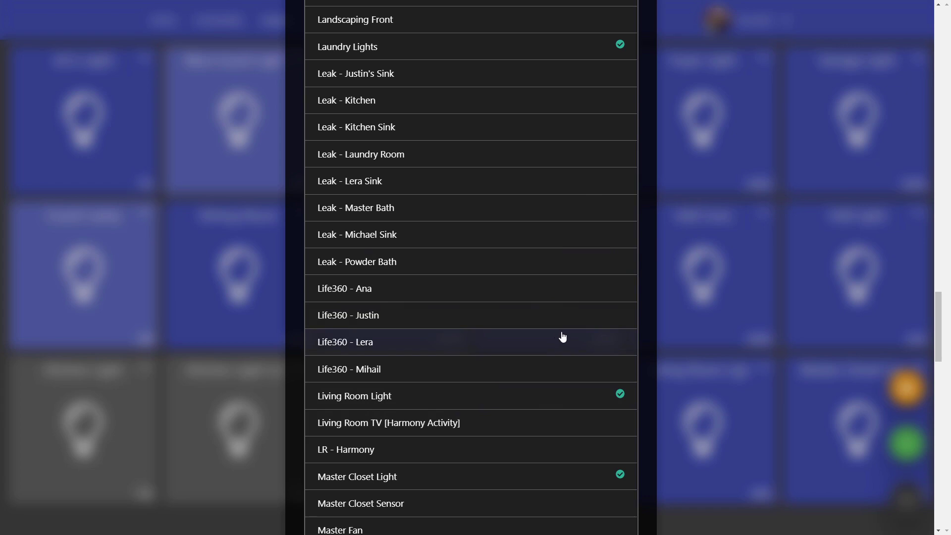
scroll(478, 214, "up", 5)
left_click(758, 318)
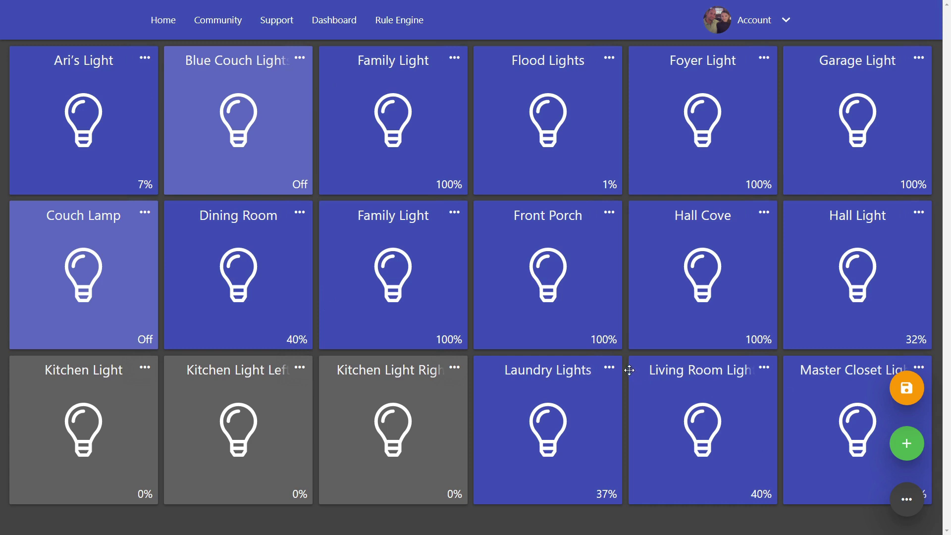
Step: Change Number of Columns Wide from 6 to 12 in the dashboard configuration and save
left_click(906, 503)
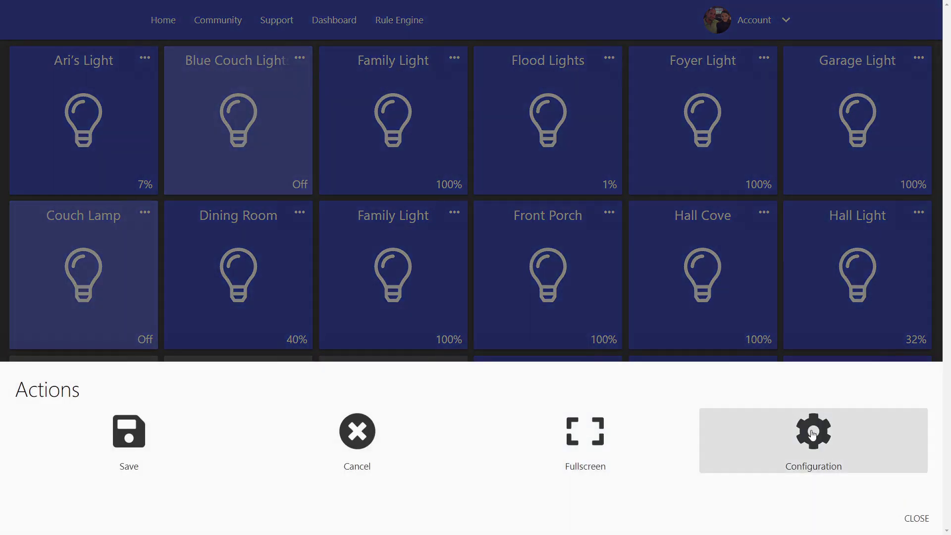
left_click(812, 434)
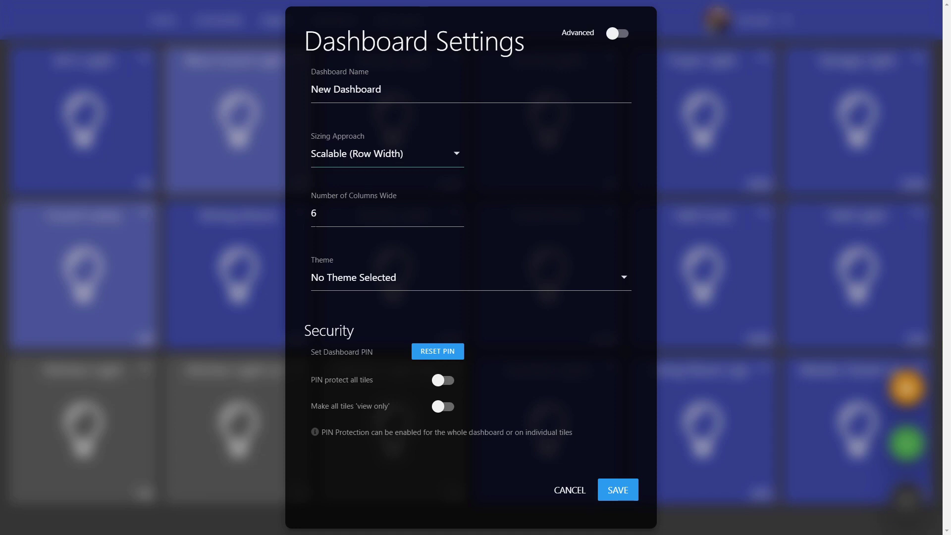
double_click(337, 213)
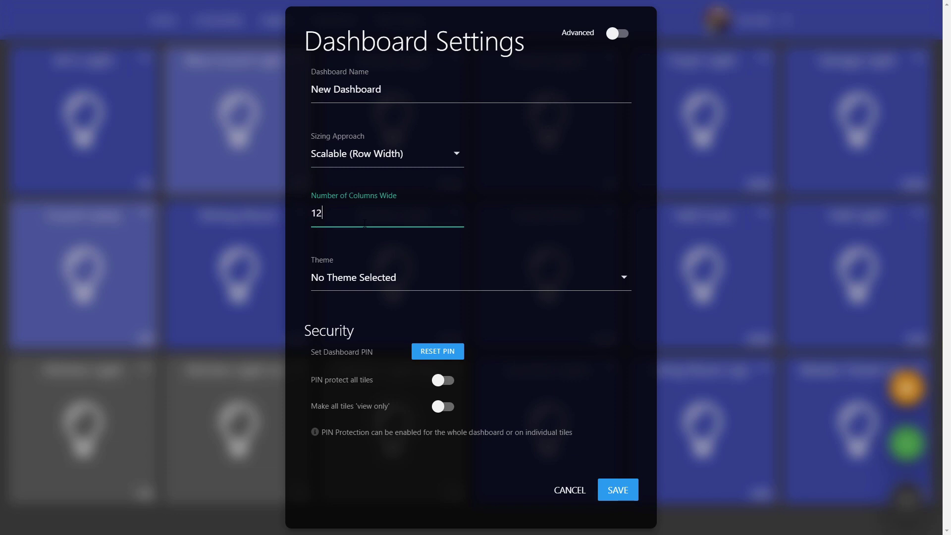
left_click(619, 491)
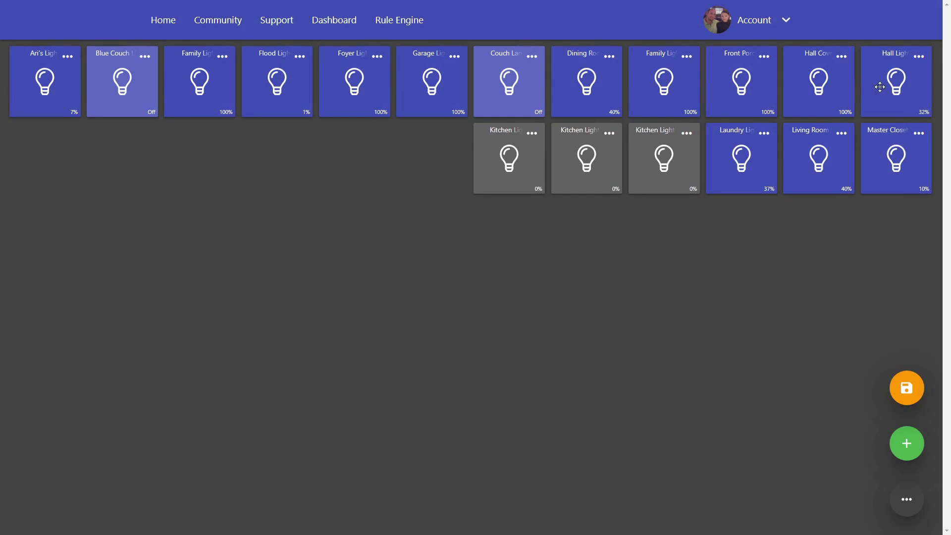
Step: Replace 12 with 10 in Number of Columns Wide and save the configuration
left_click(907, 502)
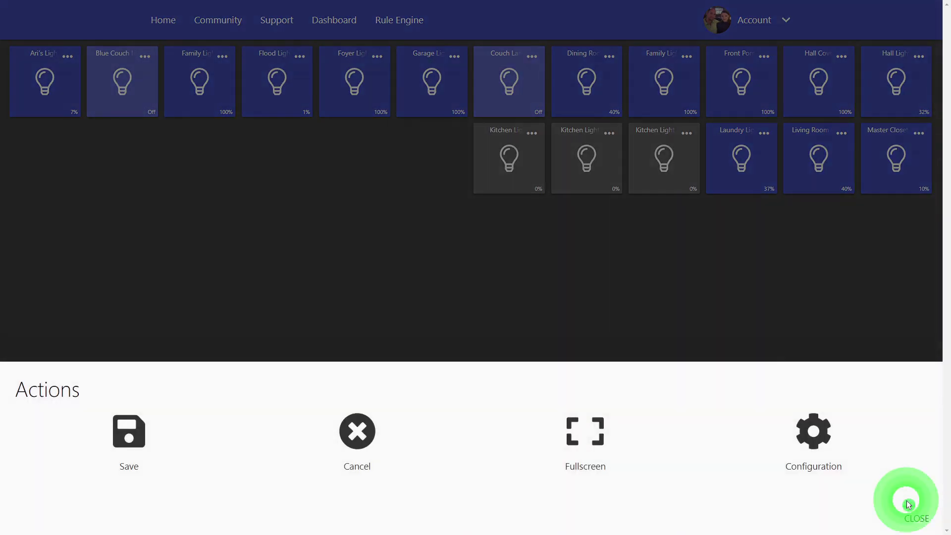
left_click(824, 441)
left_click_drag(334, 213, 266, 223)
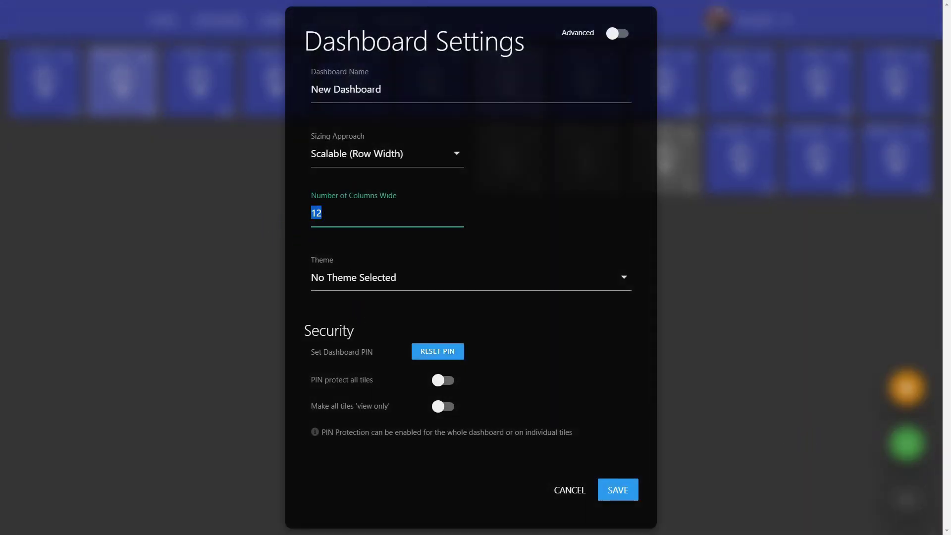
type("10")
left_click(618, 490)
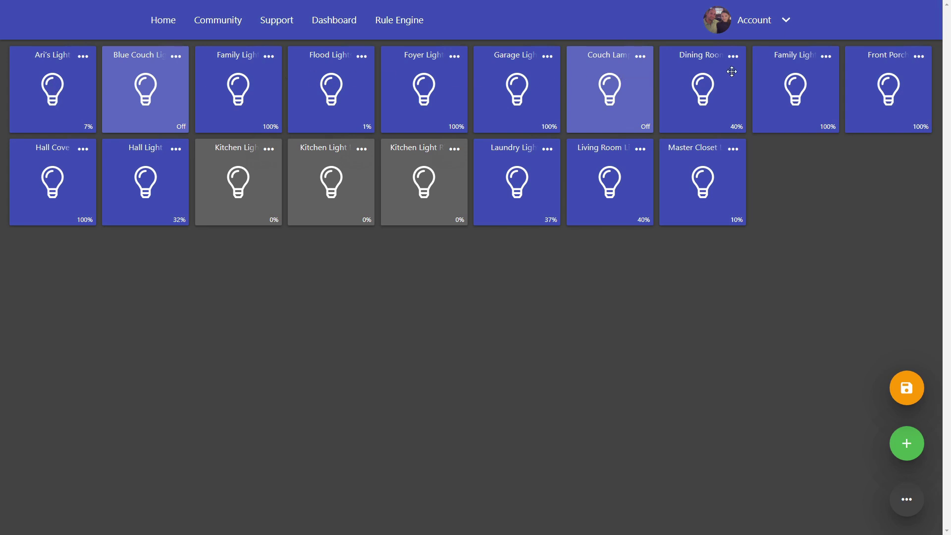
Step: Give Ari's Light tile custom dimensions of 1x height and 2x width
right_click(771, 283)
left_click(724, 297)
left_click(84, 59)
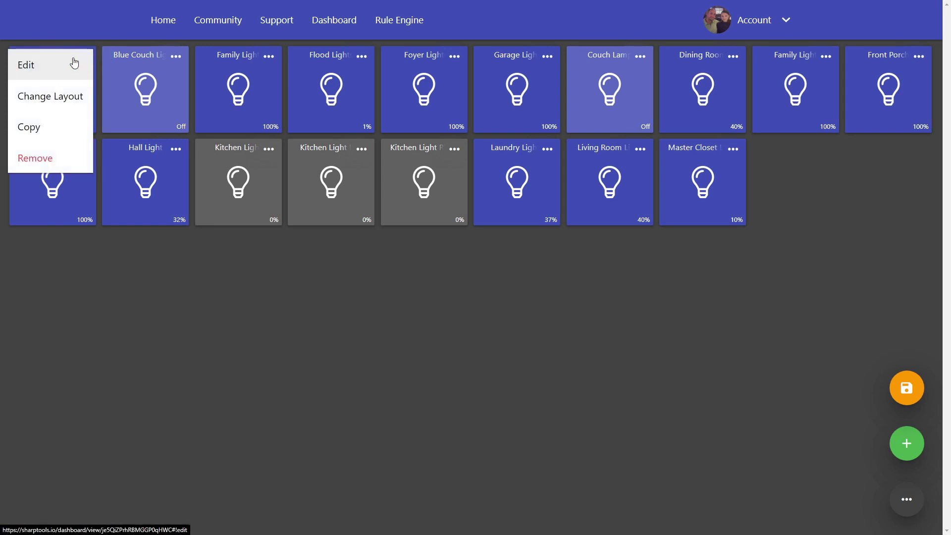
left_click(35, 67)
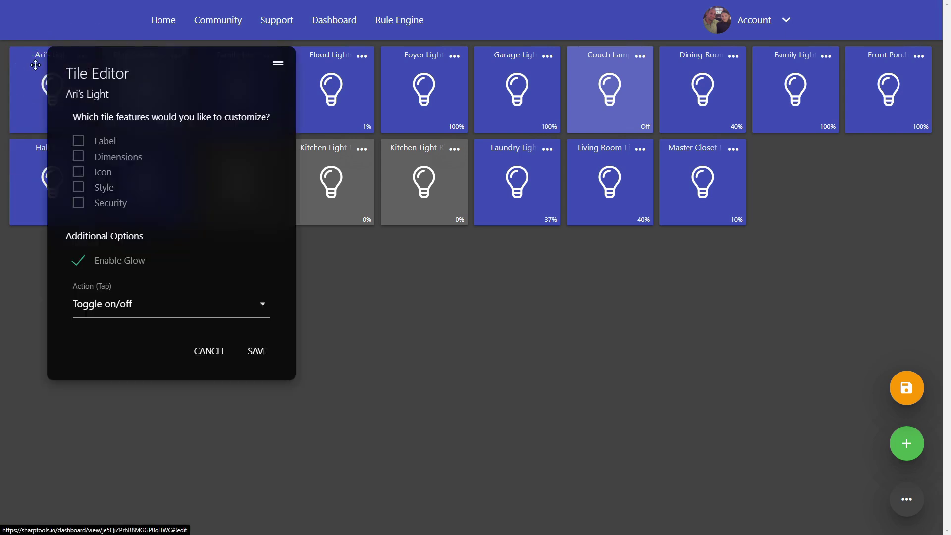
left_click(81, 157)
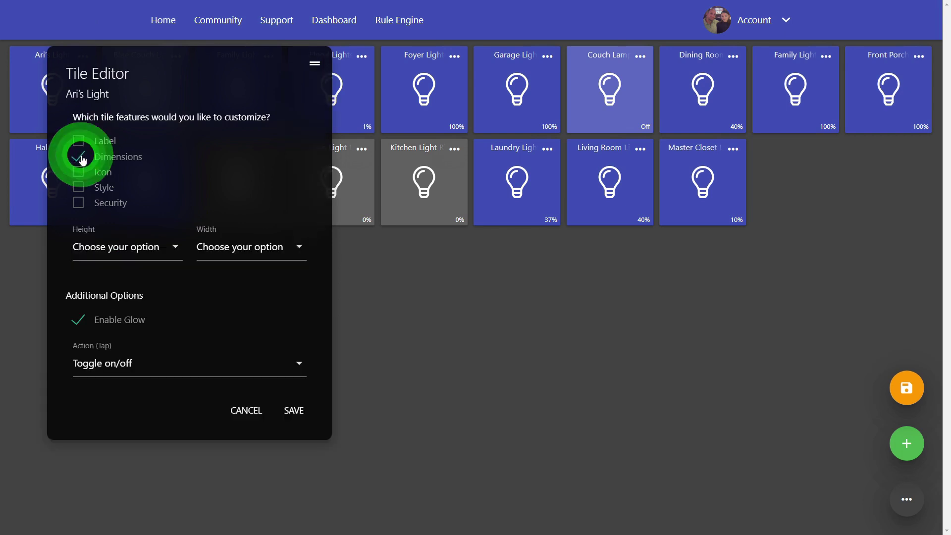
left_click(173, 249)
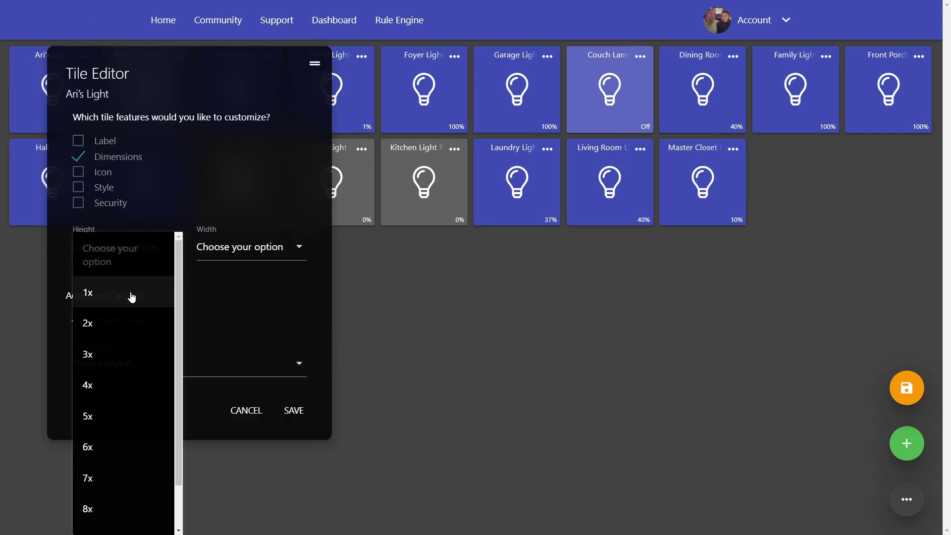
left_click(132, 297)
left_click(295, 247)
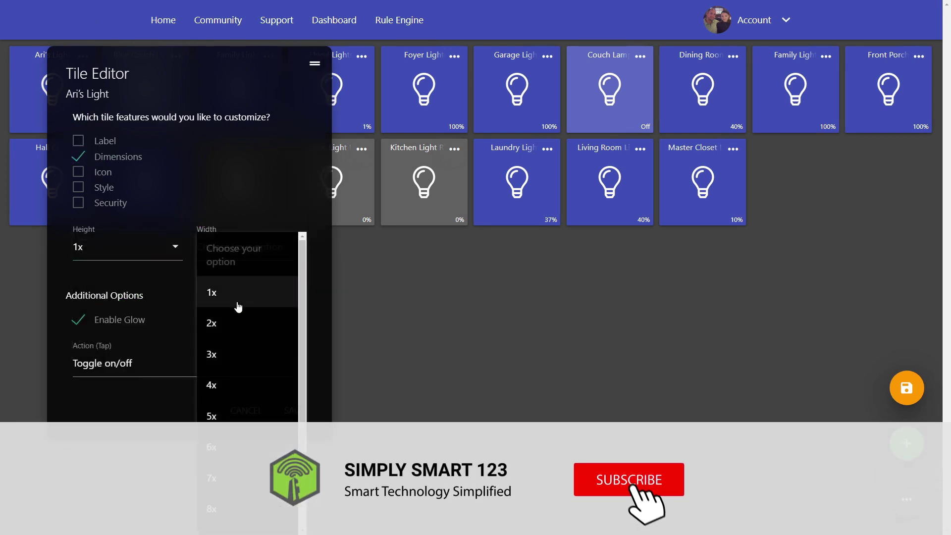
left_click(230, 323)
left_click(292, 414)
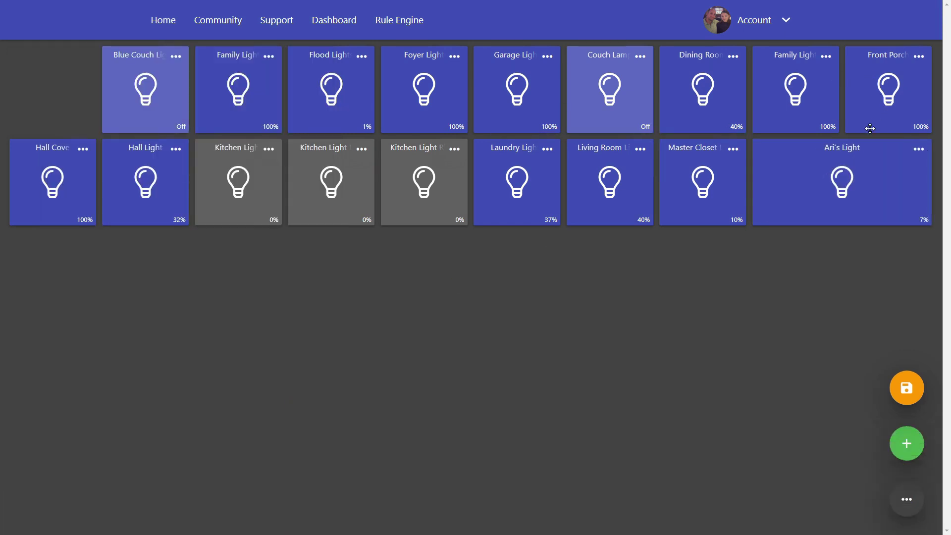
Step: Drag Ari's Light to the top-left of the dashboard
left_click_drag(859, 145, 122, 61)
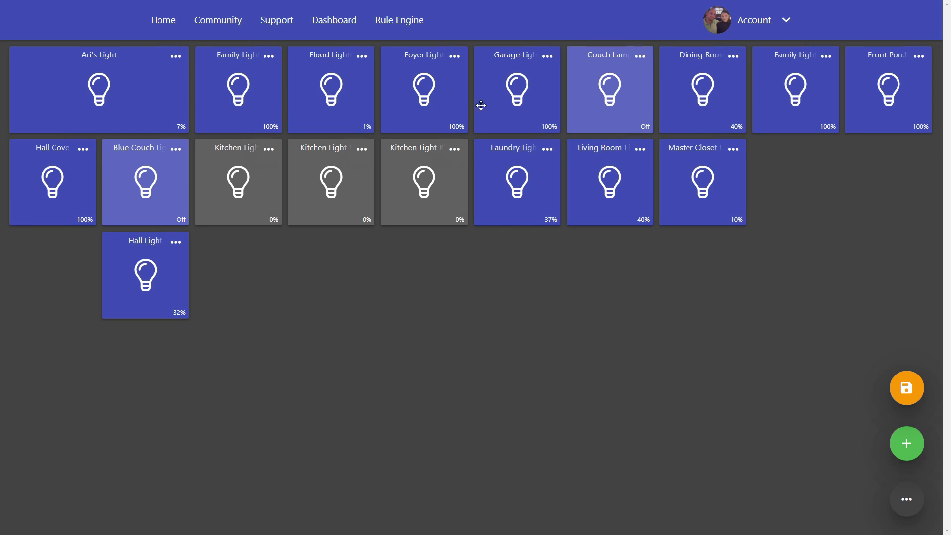
key("F11")
left_click(253, 173)
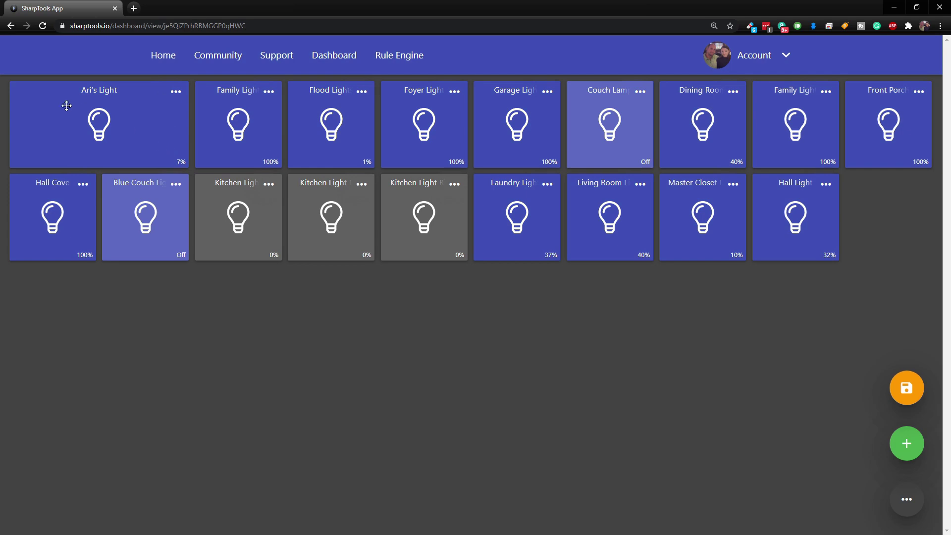
Step: Restore the browser to a smaller window, move and enlarge it, then maximize it again
left_click(917, 7)
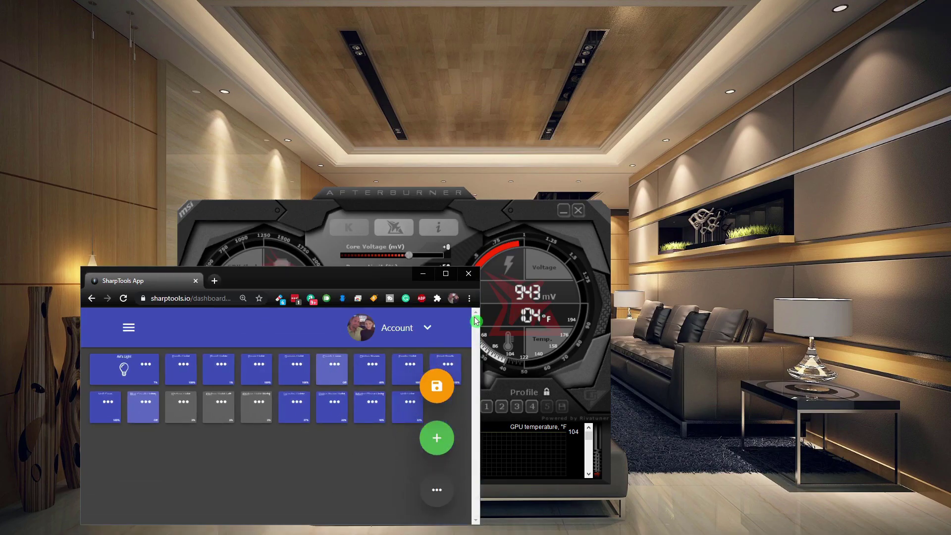
left_click_drag(453, 275, 333, 93)
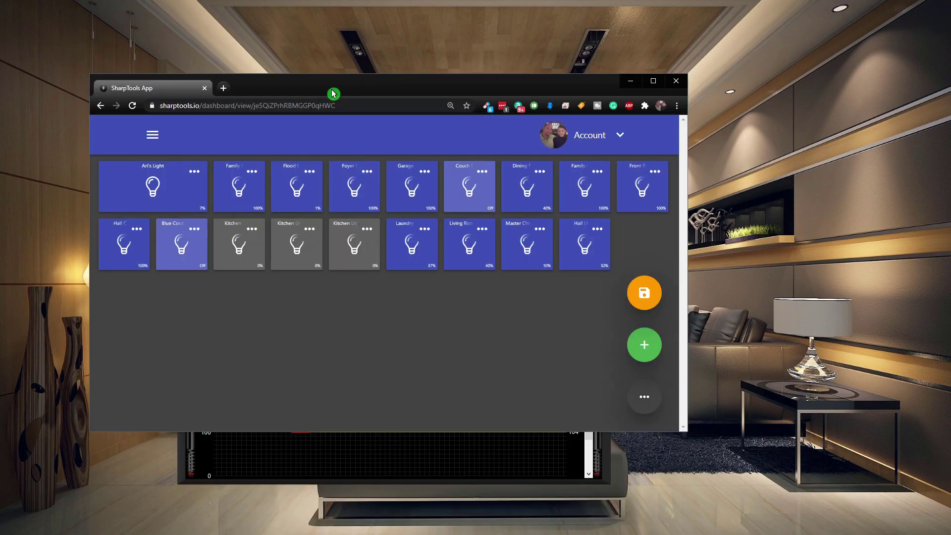
left_click_drag(689, 74, 731, 55)
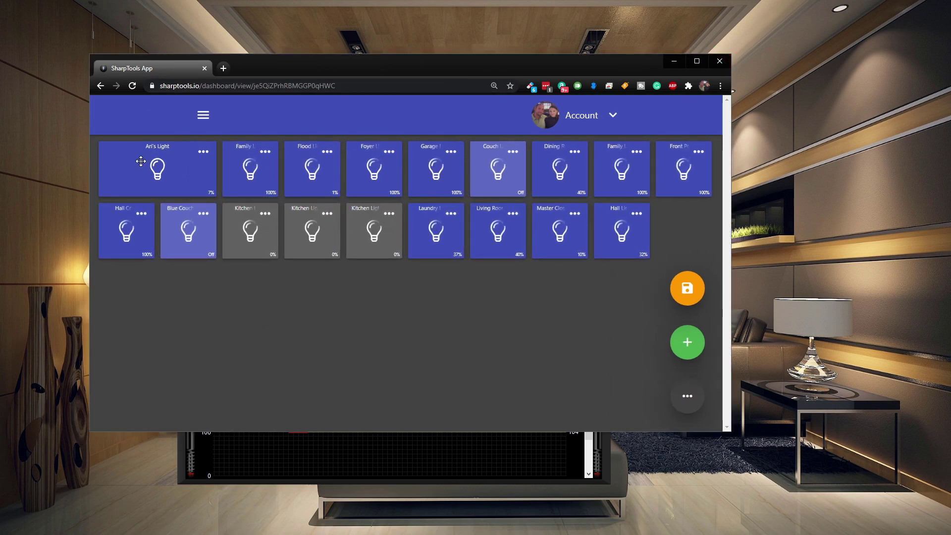
left_click(697, 60)
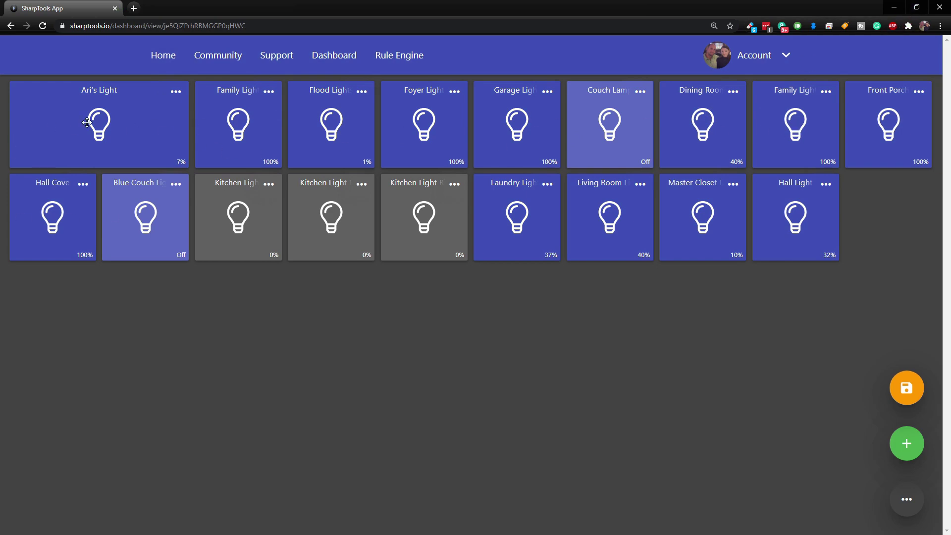
Step: Set Number of Columns Wide to 8, then restore and re-maximize the browser to check scaling
left_click(907, 499)
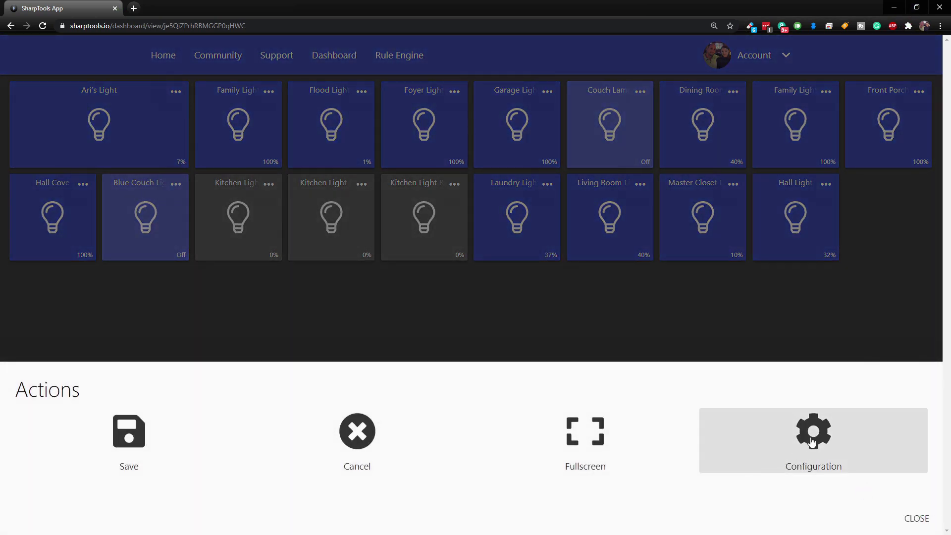
left_click(813, 441)
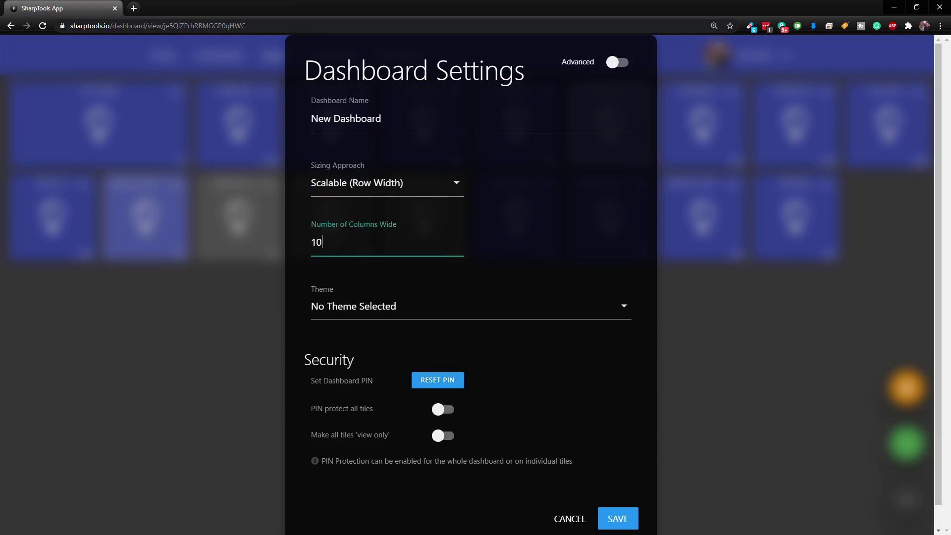
left_click_drag(341, 243, 284, 271)
type("8")
left_click(618, 518)
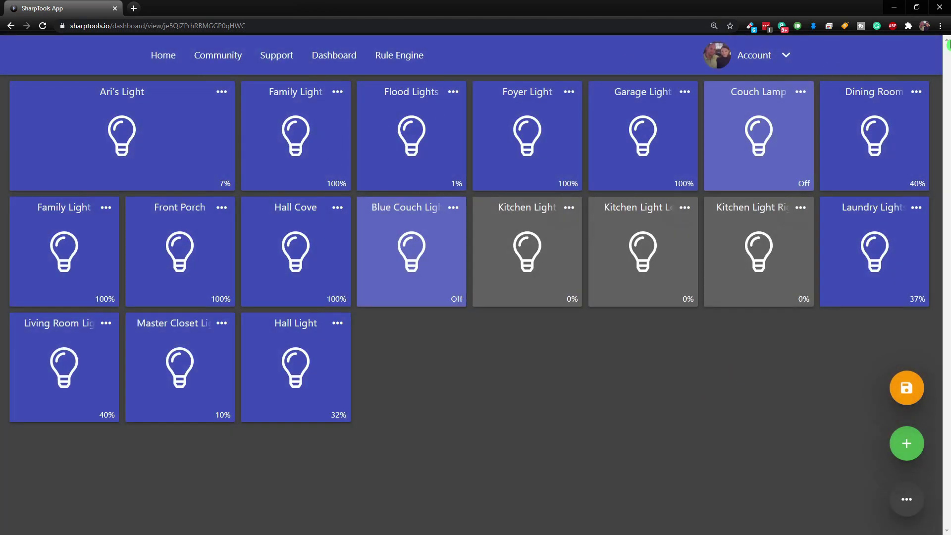
left_click(917, 7)
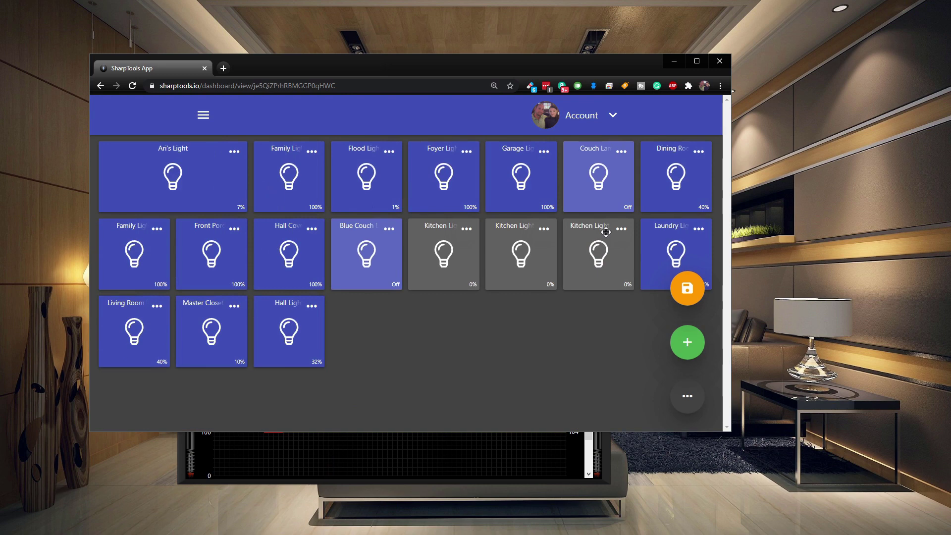
key("super+Up")
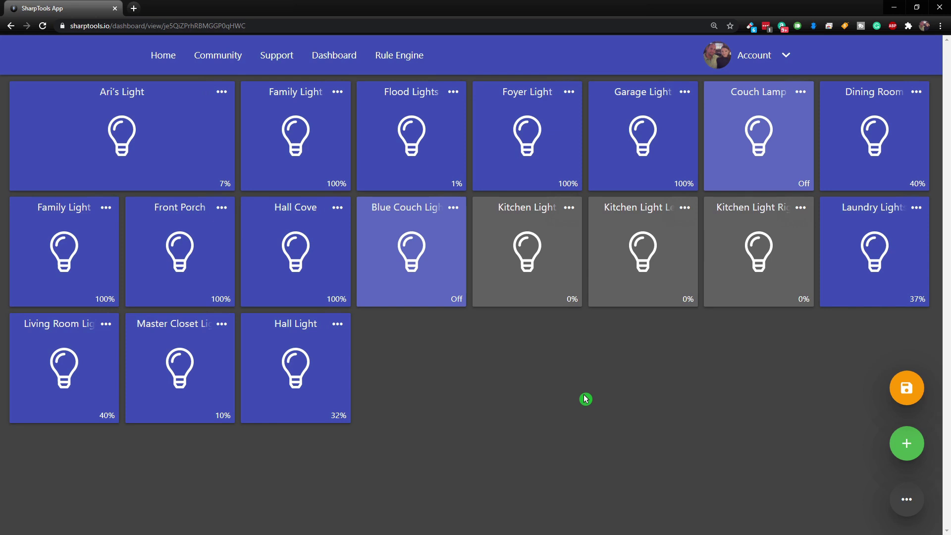
Step: Open the 2 - Dashboard Security dashboard and view it in a smaller browser window
left_click(340, 58)
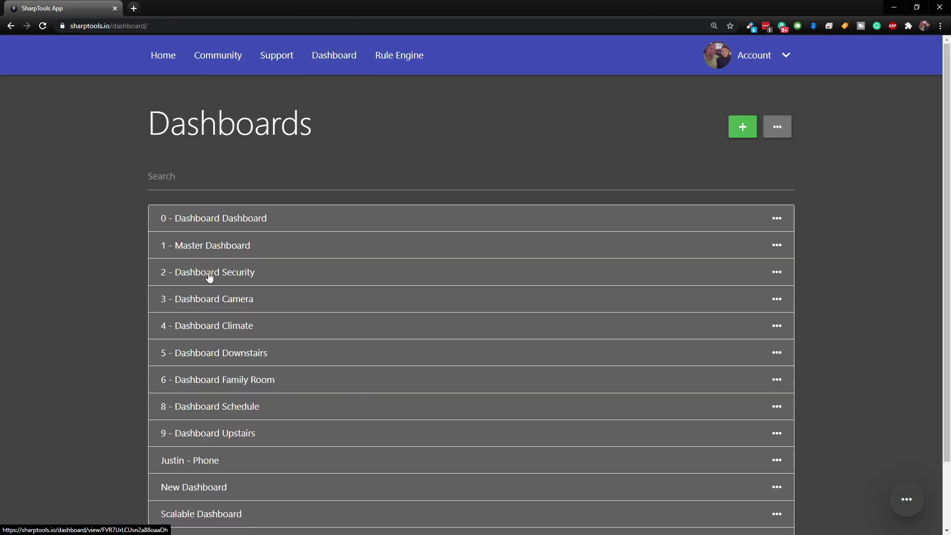
left_click(237, 278)
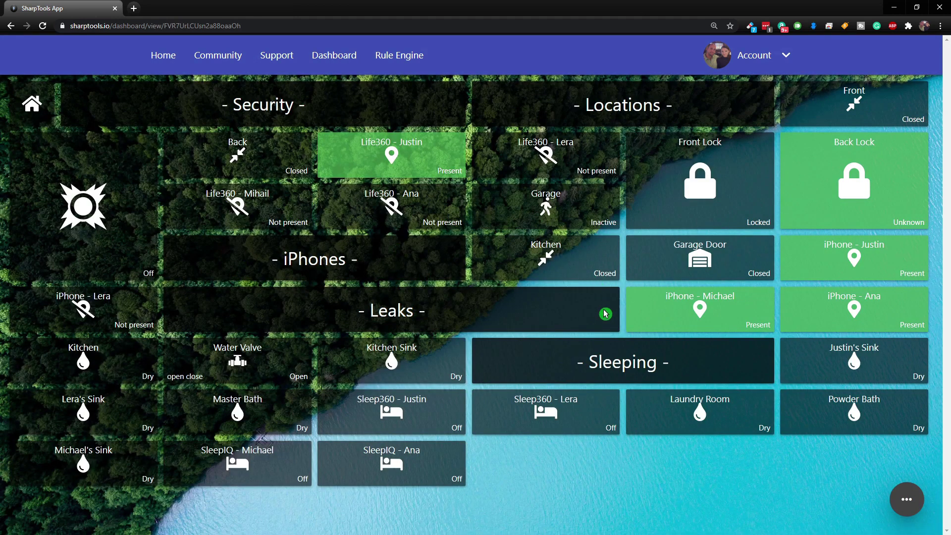
left_click(920, 8)
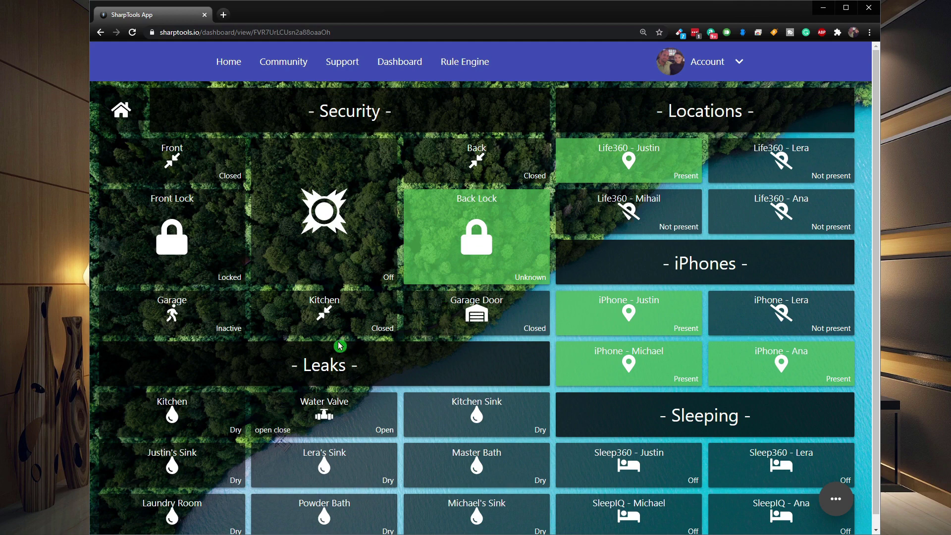
scroll(292, 327, "down", 1)
left_click(321, 453)
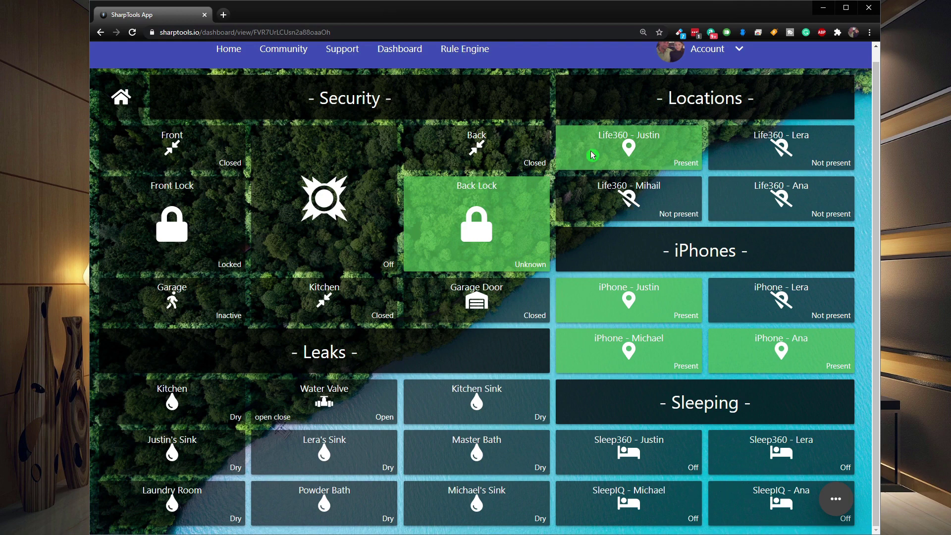
Step: Compare the Security dashboard's tile layout maximized versus restored, scrolling through the smaller view
left_click(846, 8)
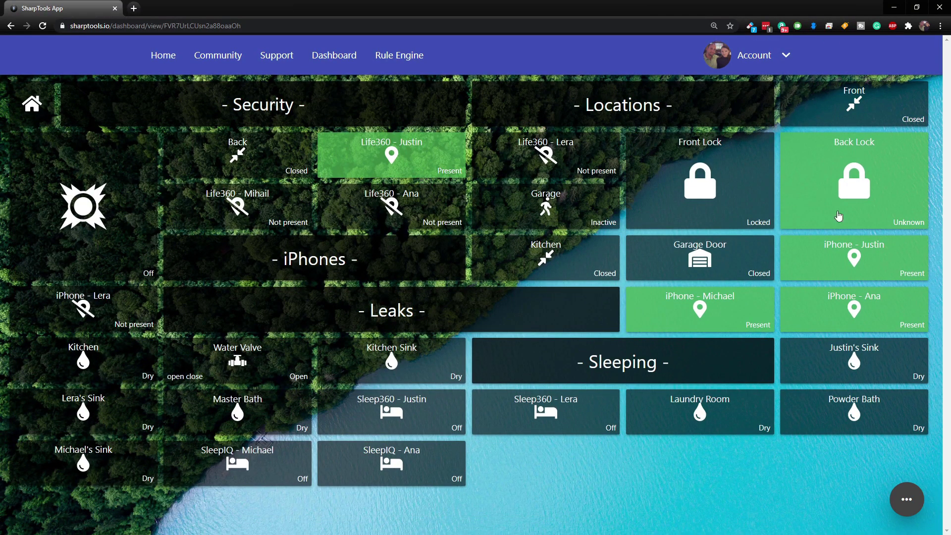
left_click(917, 7)
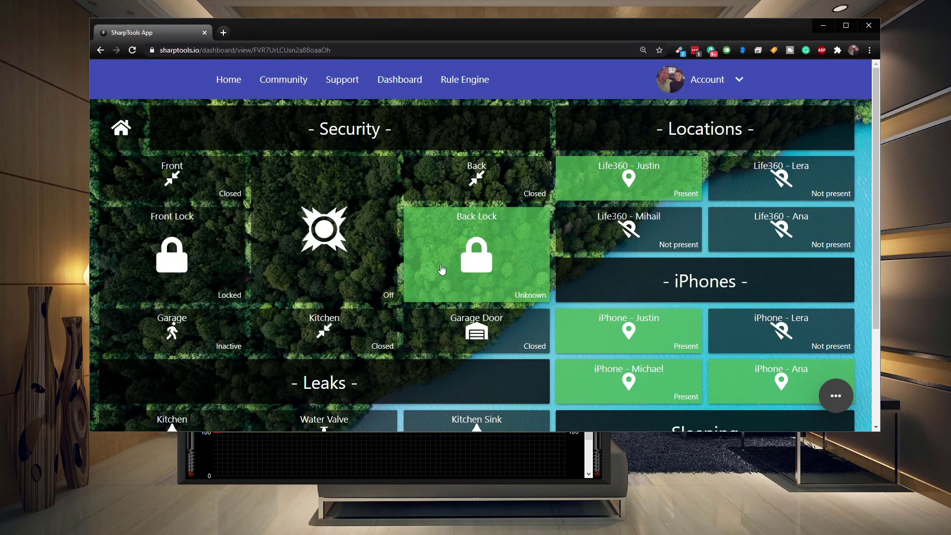
scroll(436, 272, "down", 3)
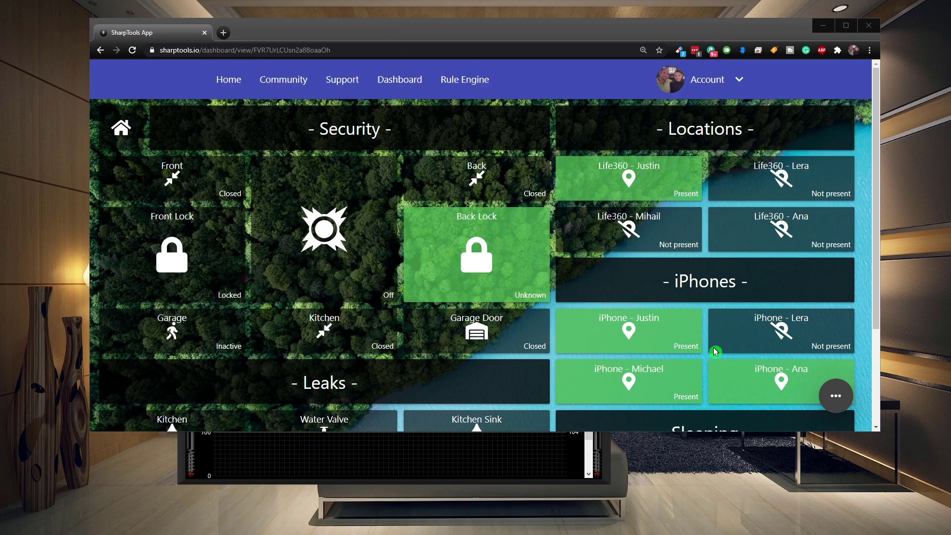
scroll(698, 347, "down", 1)
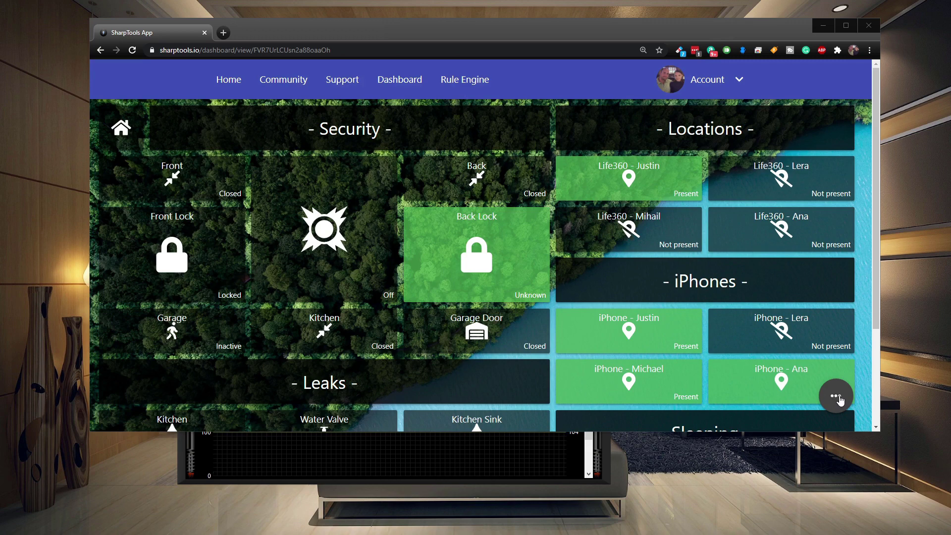
left_click(839, 399)
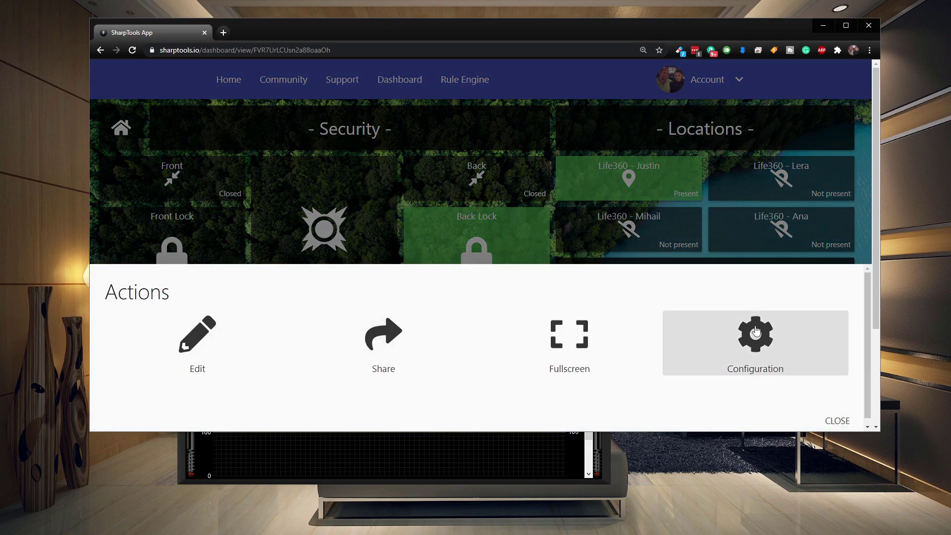
Step: Switch Sizing Approach from Reflowing to Scalable (Row Width), keeping 6 columns wide, and save
left_click(755, 332)
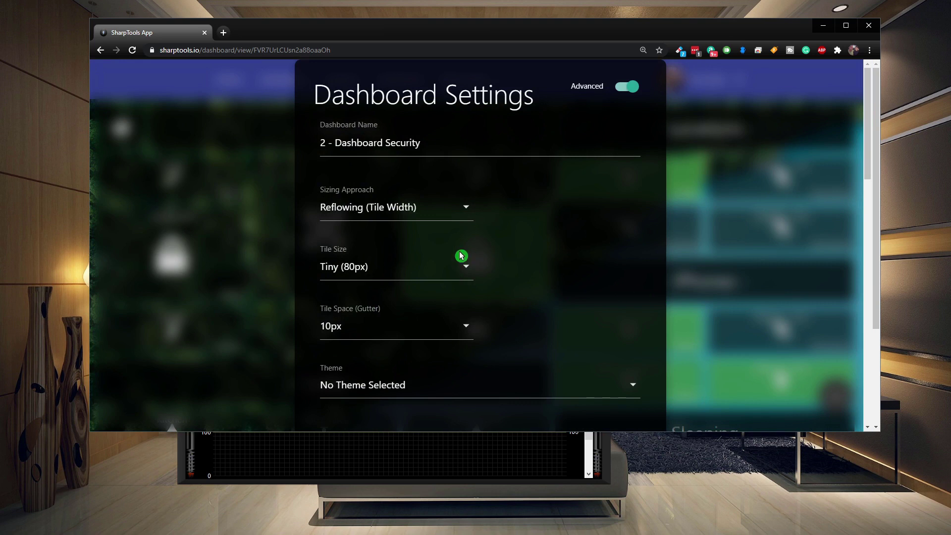
right_click(464, 206)
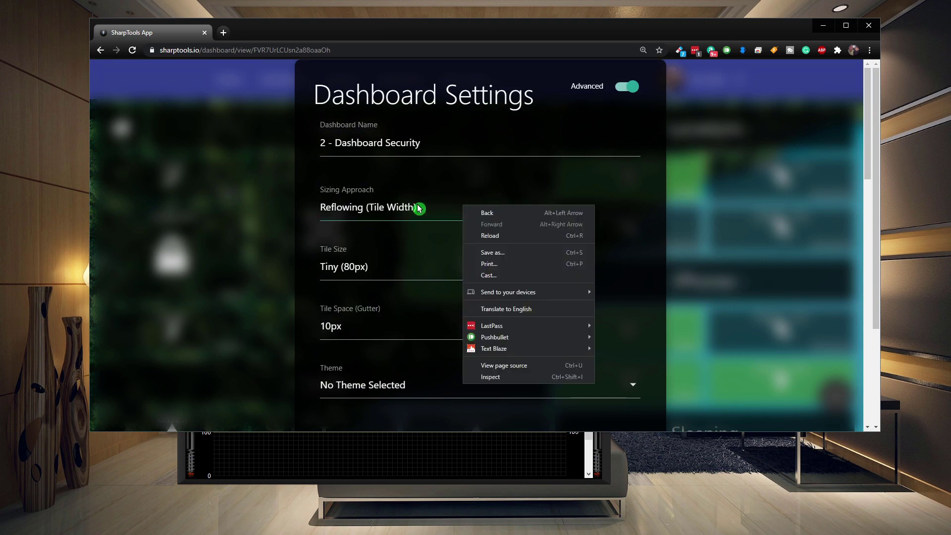
left_click(419, 208)
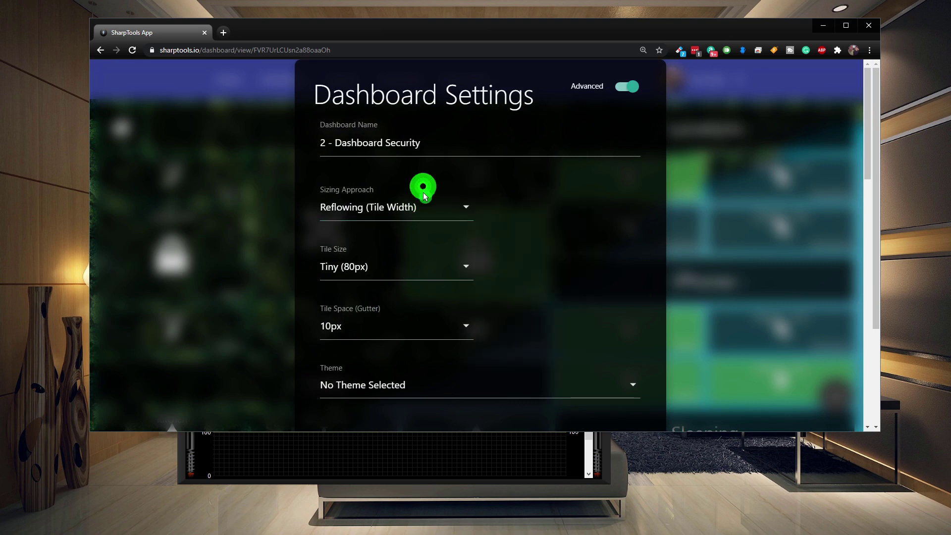
left_click(465, 206)
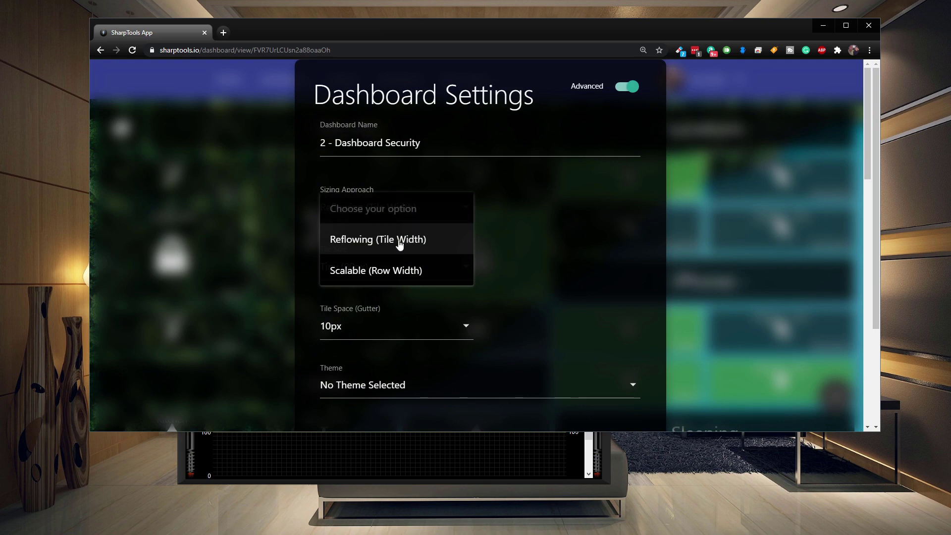
left_click(385, 272)
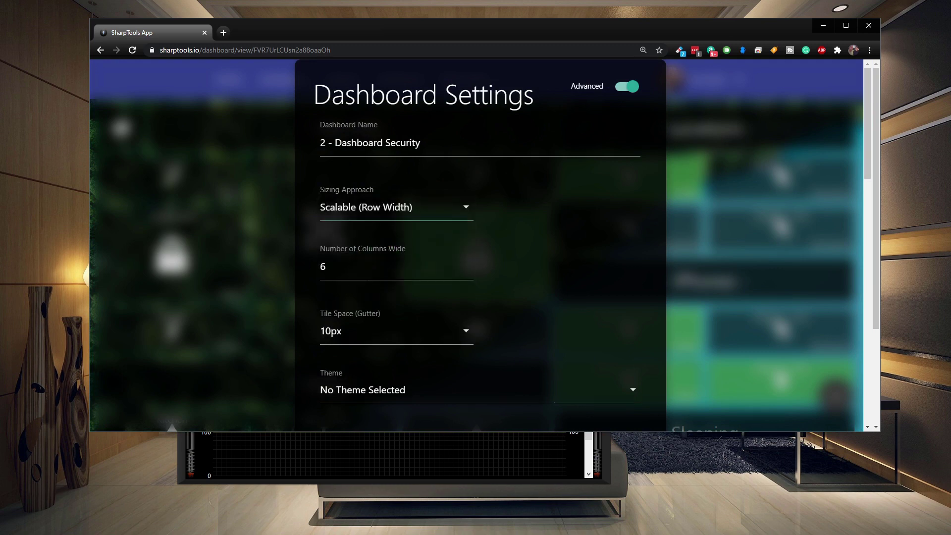
left_click(340, 269)
left_click_drag(353, 268, 297, 271)
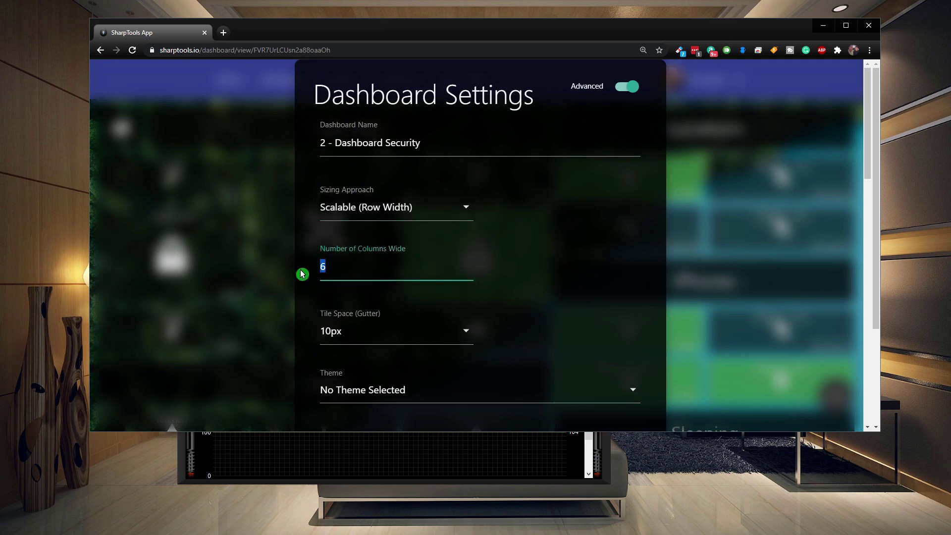
scroll(503, 316, "down", 15)
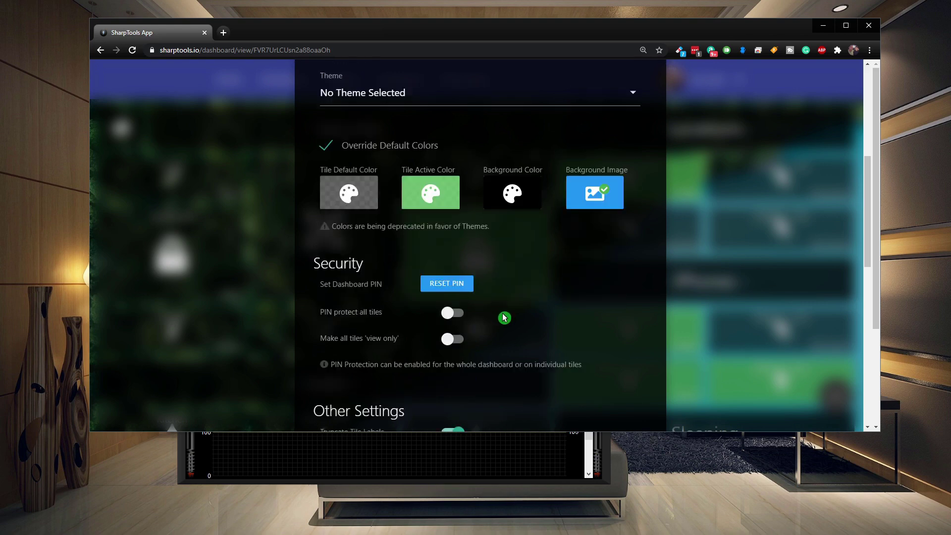
left_click(627, 389)
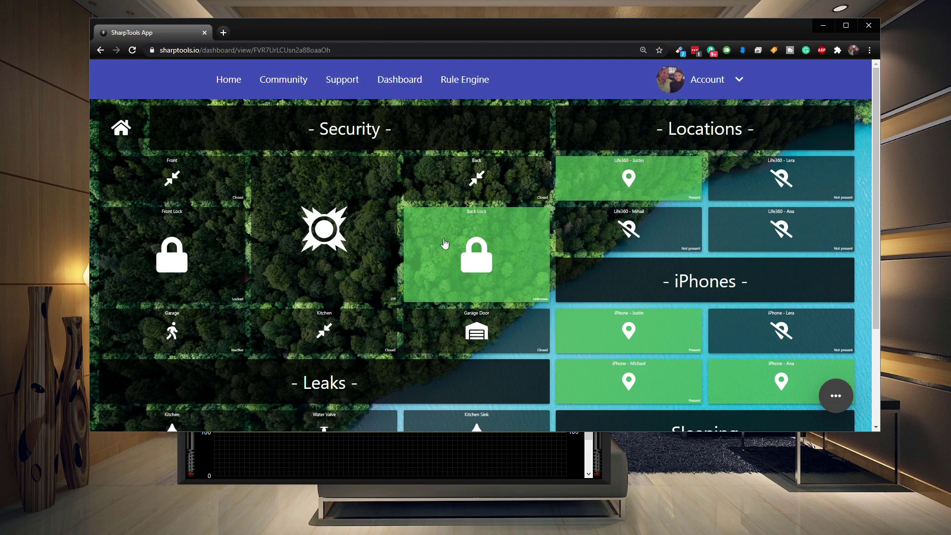
Step: Resize, maximize and restore the browser to watch the Security dashboard tiles scale
left_click_drag(425, 432, 430, 520)
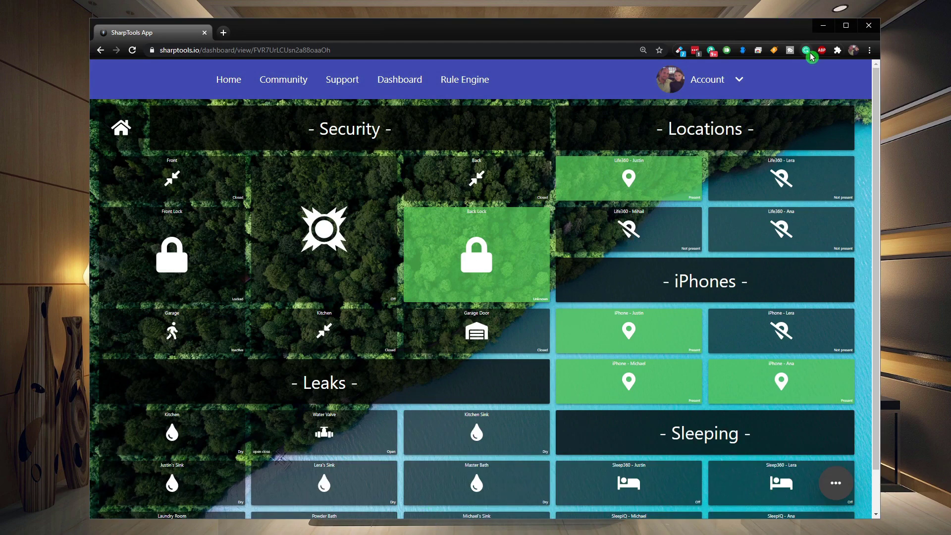
left_click(847, 26)
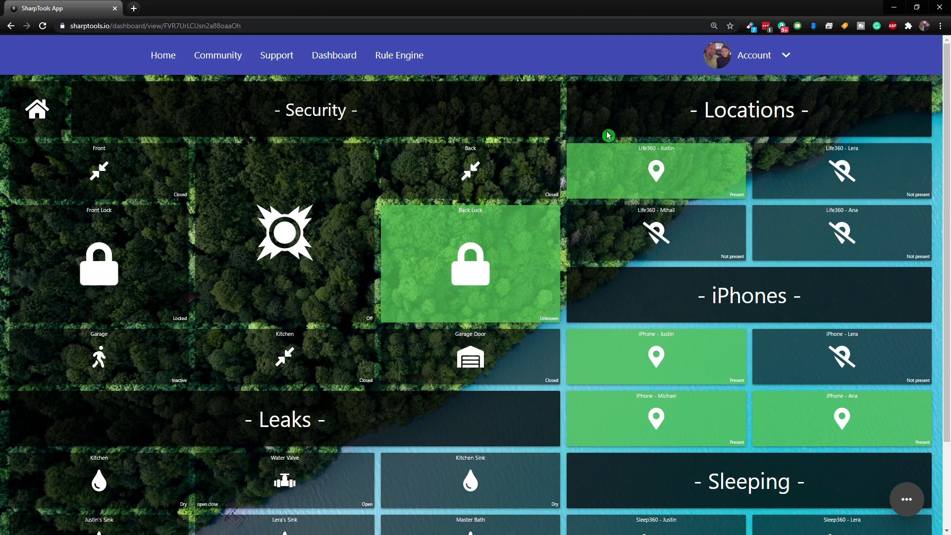
left_click(917, 7)
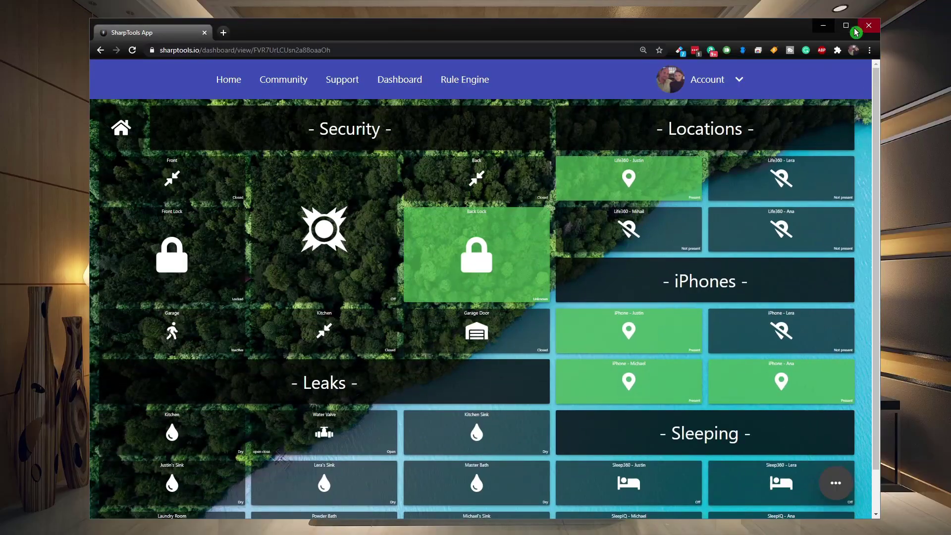
left_click(846, 26)
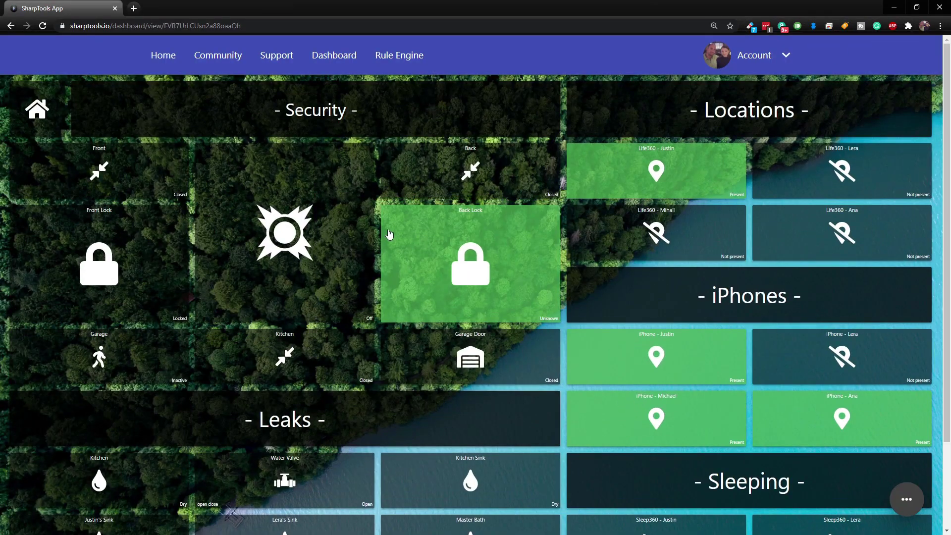
scroll(399, 231, "down", 2)
scroll(424, 233, "up", 2)
Step: Reopen the 2 - Dashboard Security configuration settings
right_click(838, 429)
left_click(906, 499)
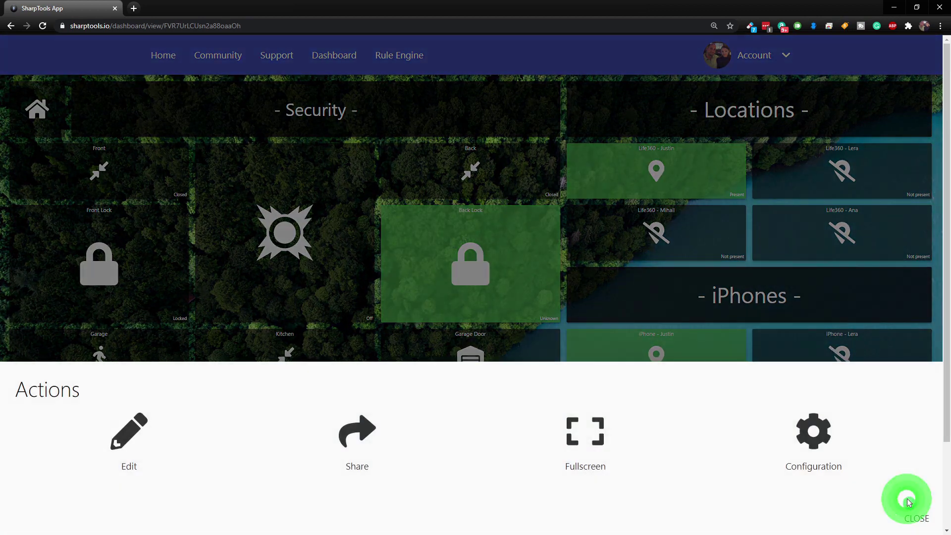
left_click(815, 436)
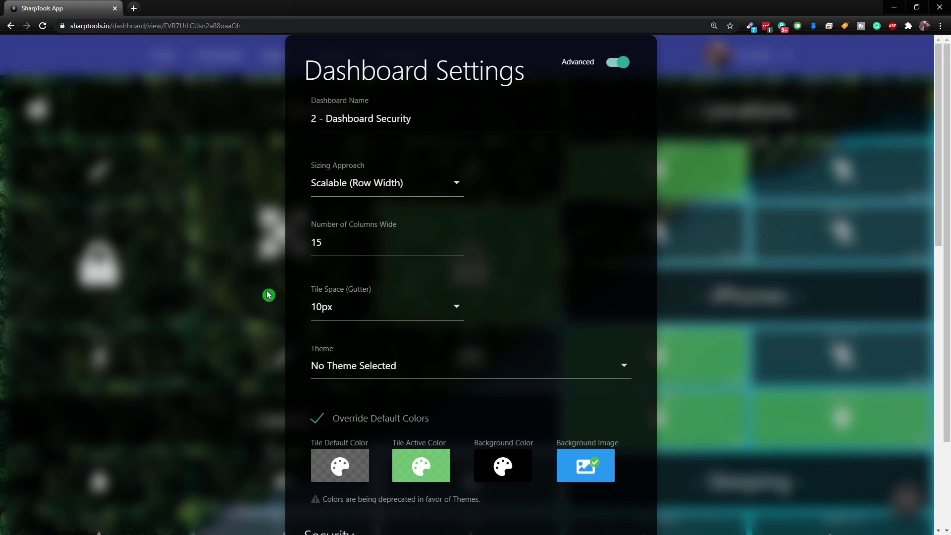
Step: Set the Security dashboard's Tile Space (Gutter) to No Gap (0px) and save the settings
left_click(455, 309)
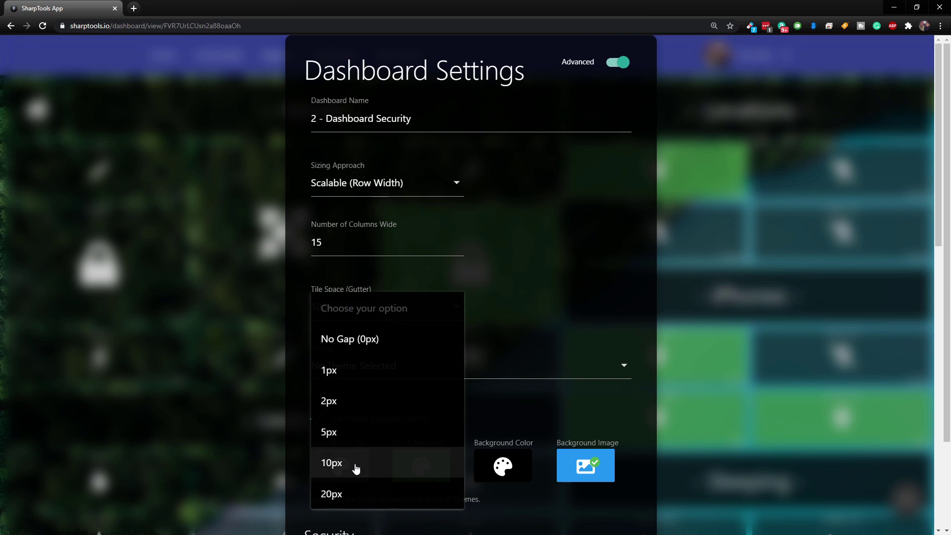
left_click(345, 342)
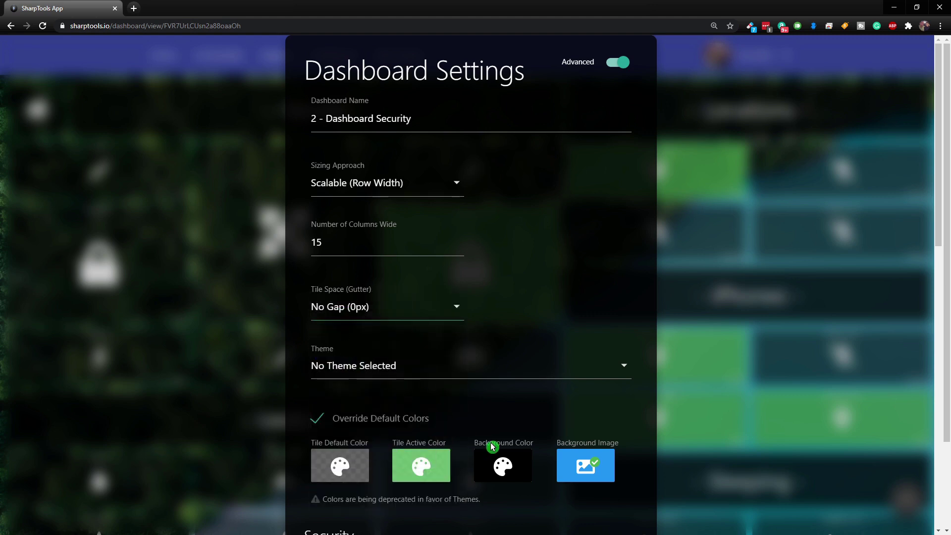
scroll(498, 416, "down", 3)
scroll(503, 417, "down", 10)
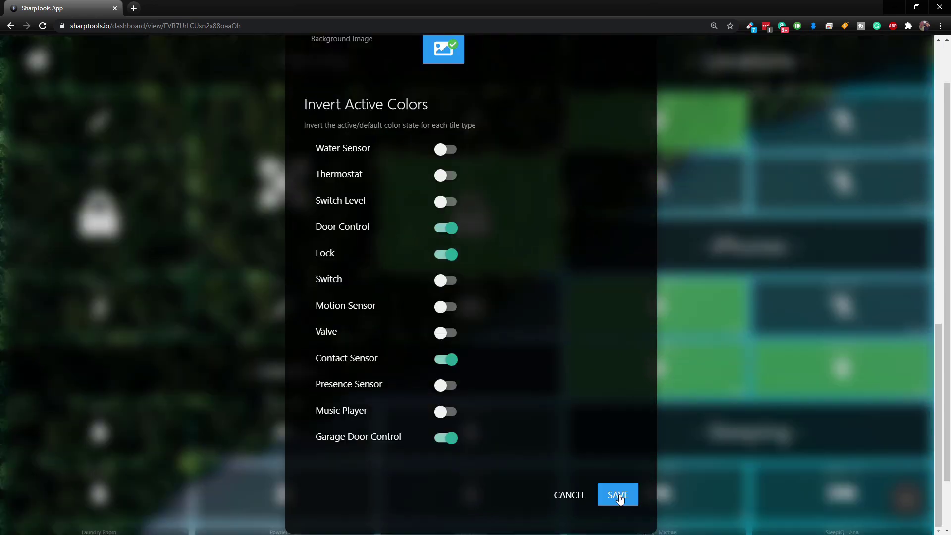
left_click(617, 494)
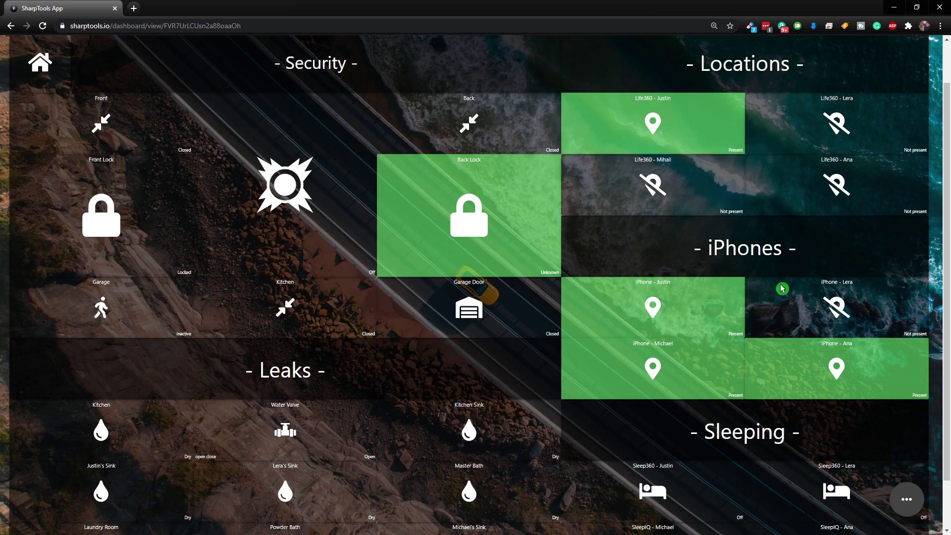
scroll(782, 289, "down", 1)
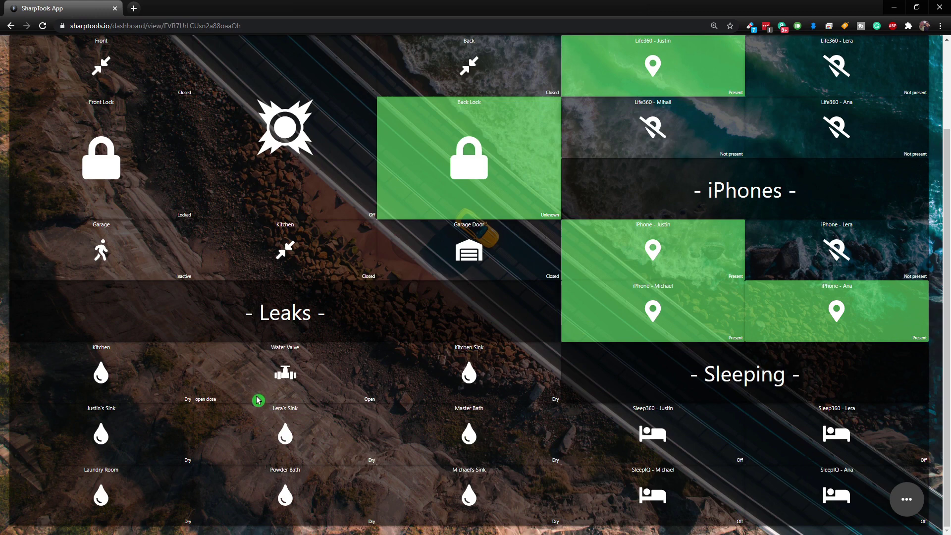
scroll(243, 354, "up", 2)
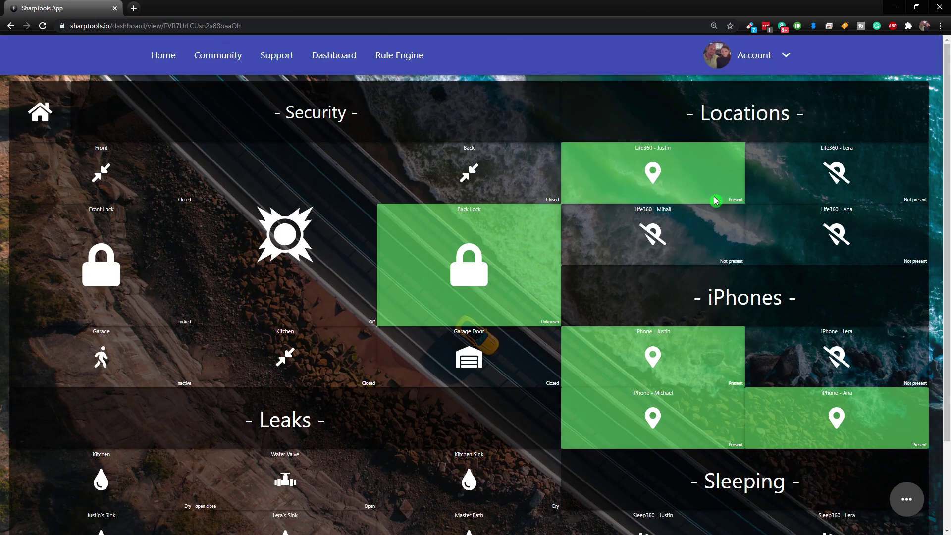
left_click(909, 500)
right_click(908, 500)
Step: Change the Tile Space (Gutter) in Dashboard Settings to 5px and save
left_click(775, 500)
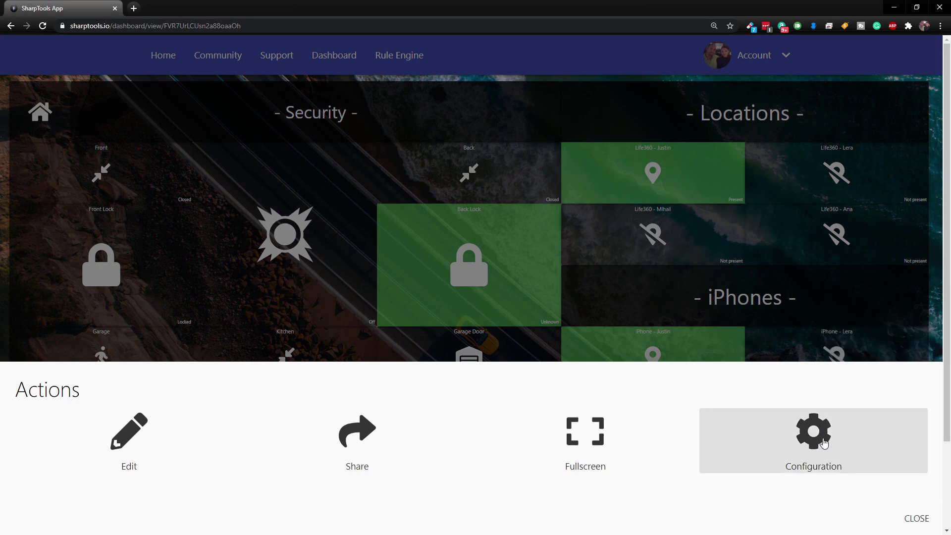
left_click(815, 468)
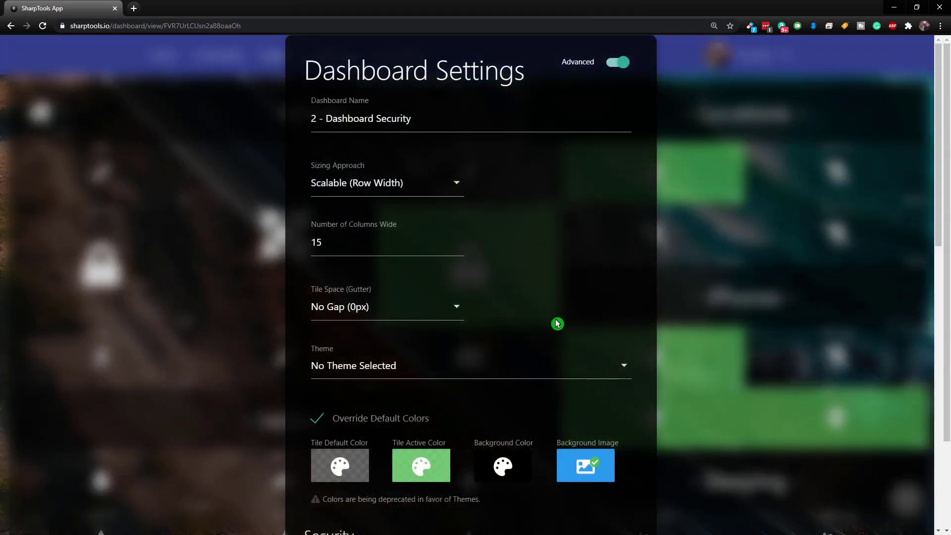
left_click(393, 311)
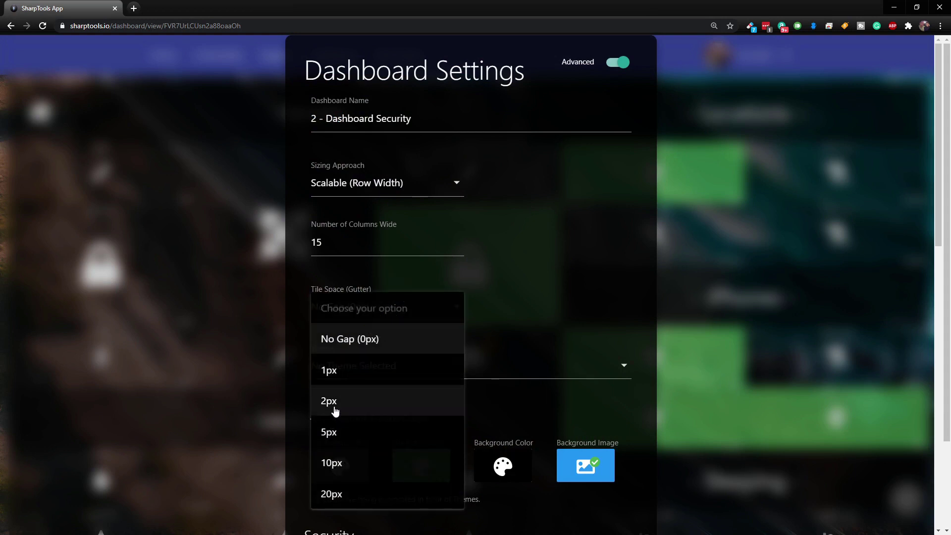
left_click(337, 434)
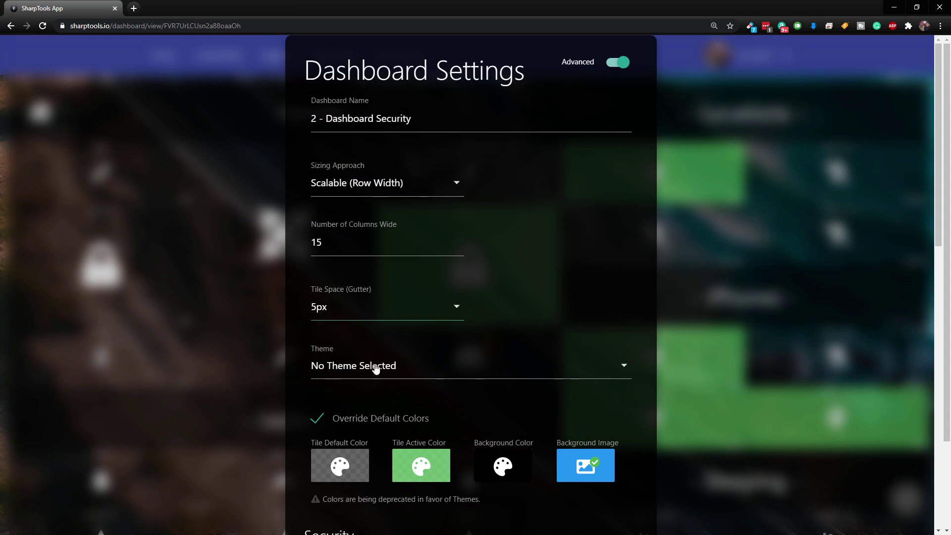
scroll(525, 413, "down", 8)
scroll(525, 417, "down", 6)
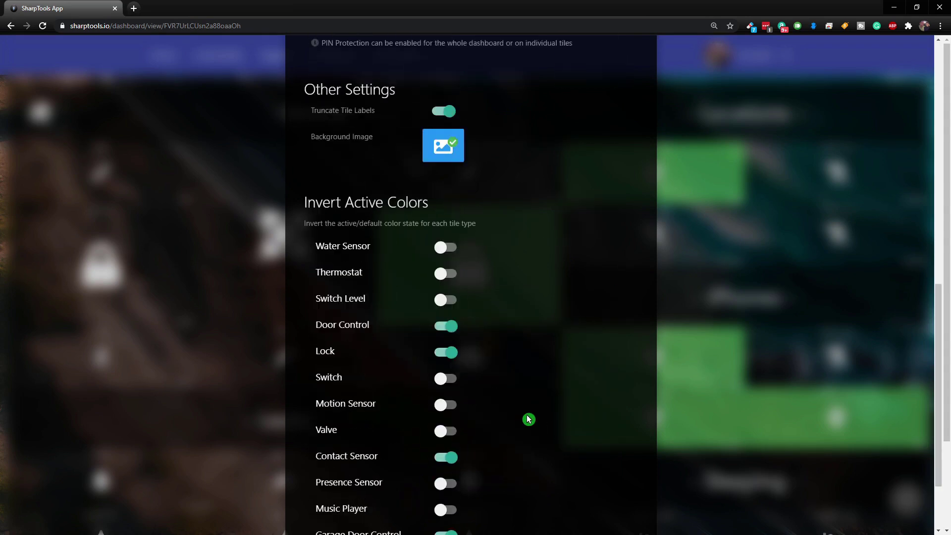
left_click(619, 497)
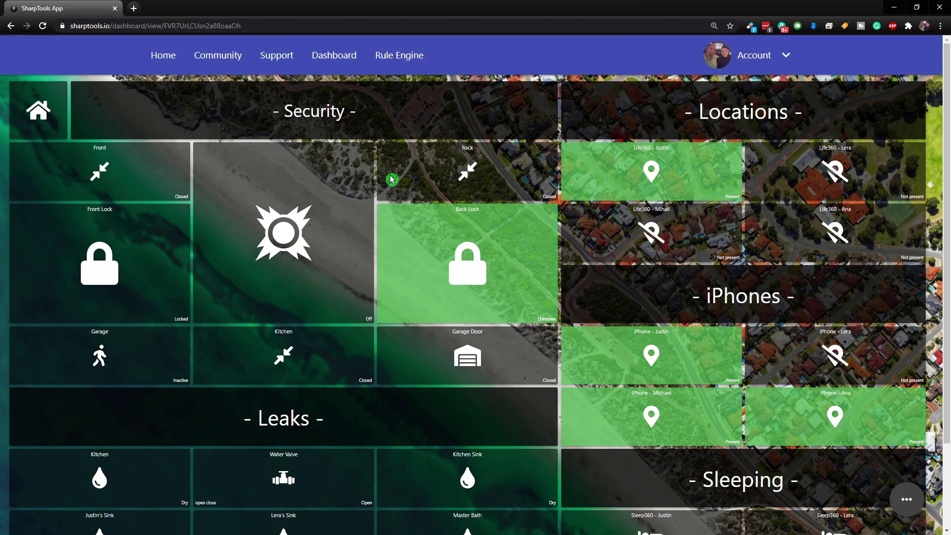
left_click(194, 197)
left_click(86, 171)
left_click(560, 102)
left_click(935, 15)
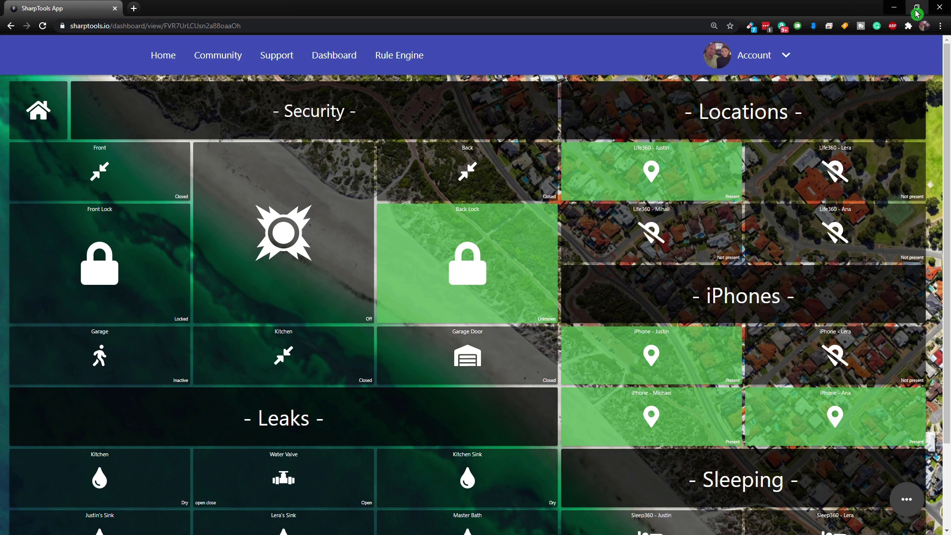
left_click(917, 8)
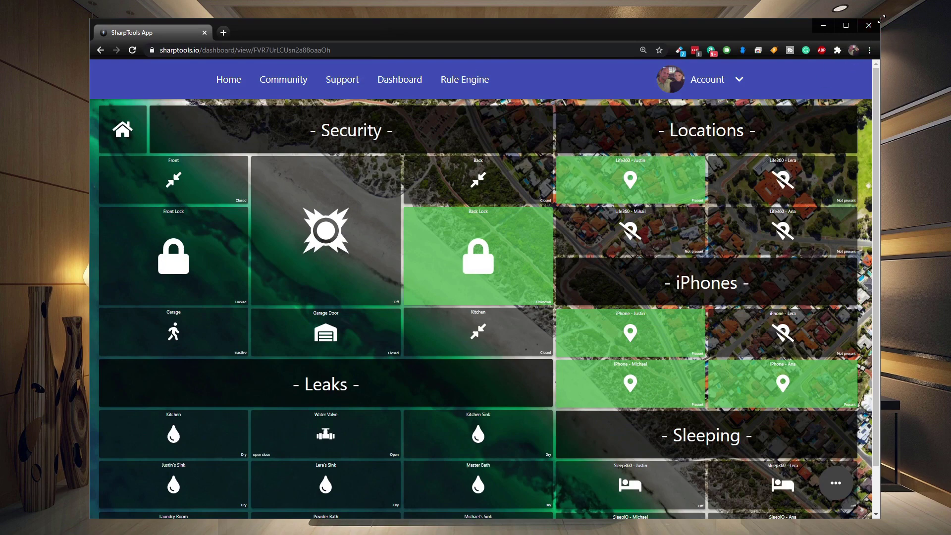
left_click_drag(881, 19, 690, 178)
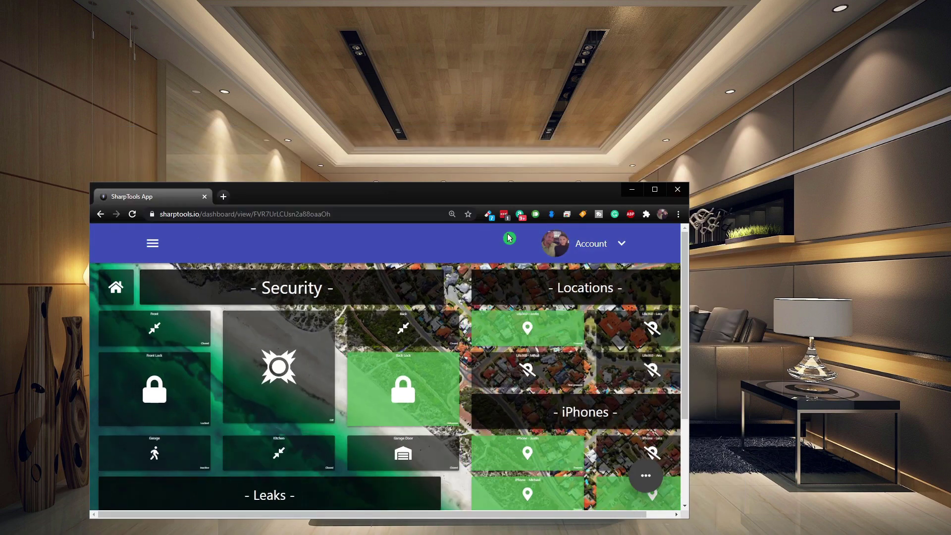
left_click_drag(397, 190, 482, 55)
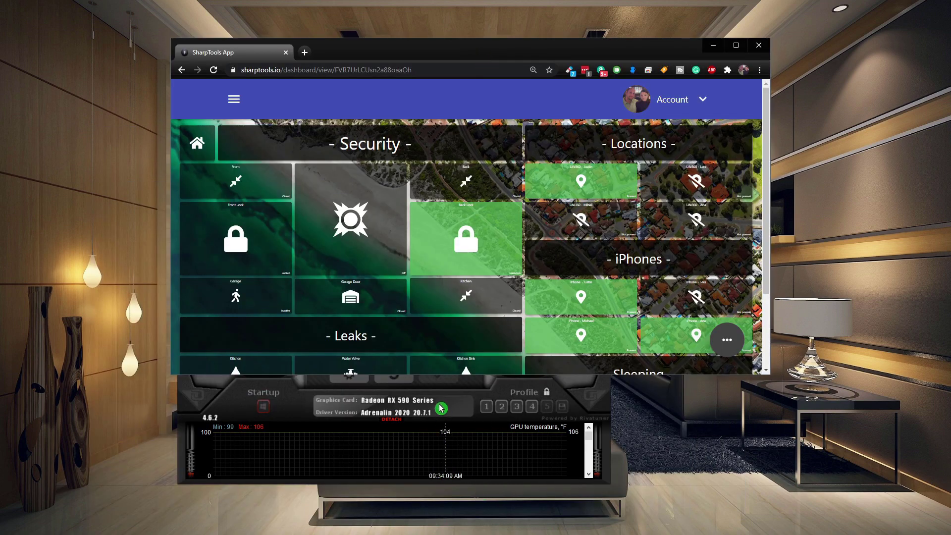
left_click_drag(444, 376, 443, 503)
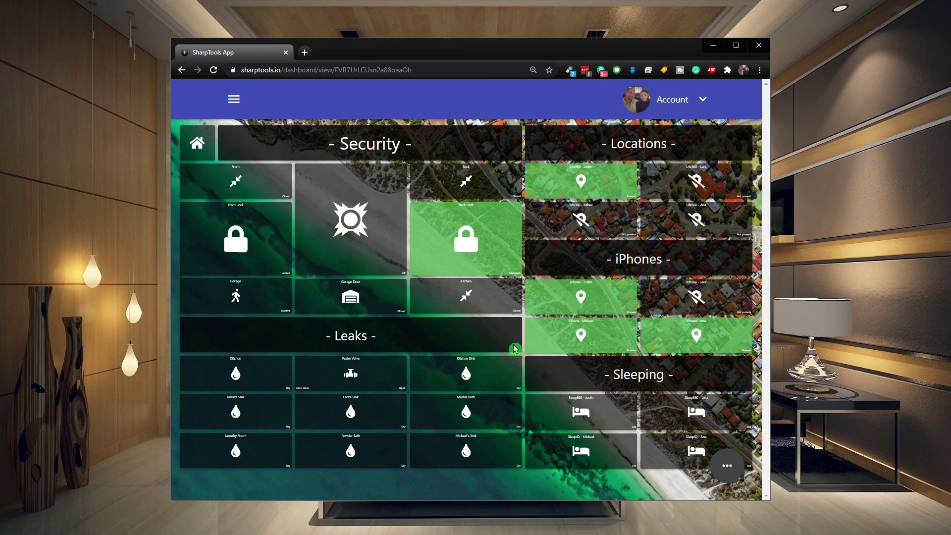
left_click(736, 45)
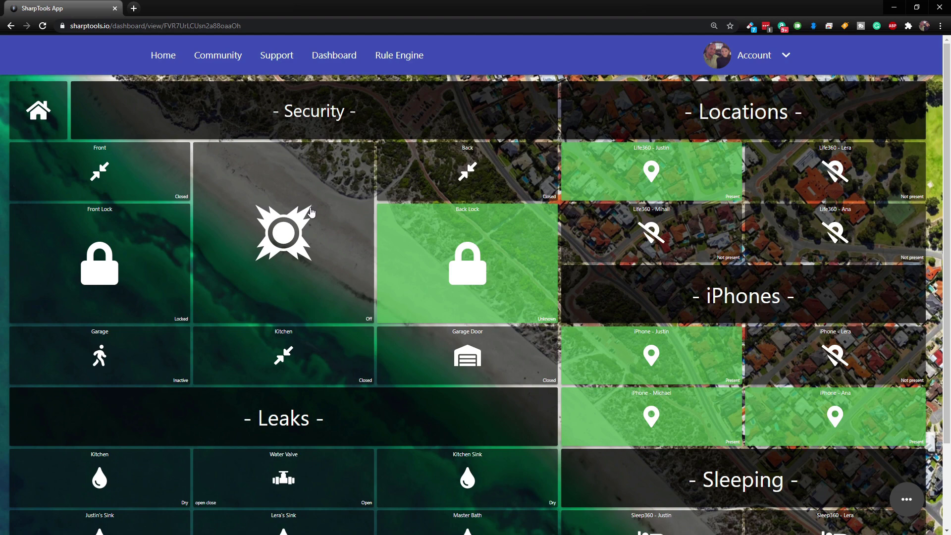
scroll(296, 219, "down", 2)
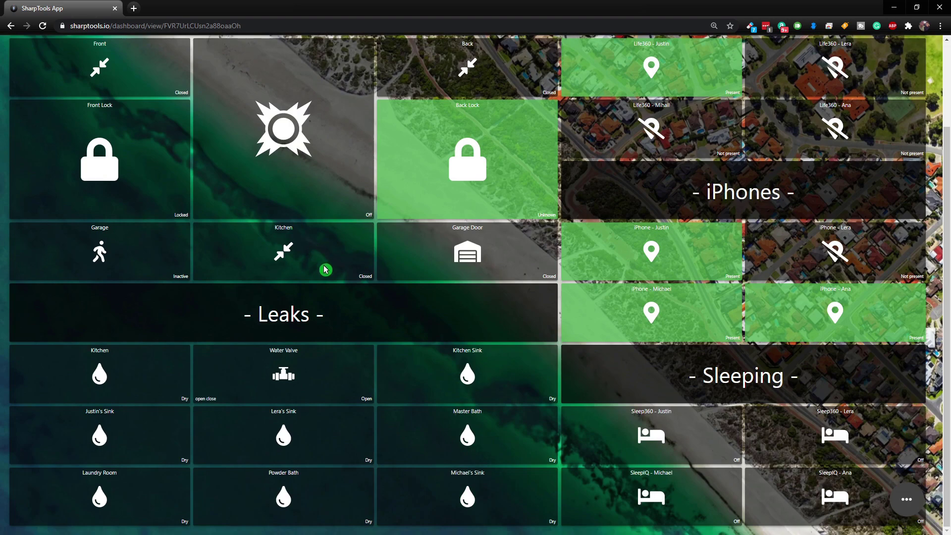
scroll(327, 267, "up", 2)
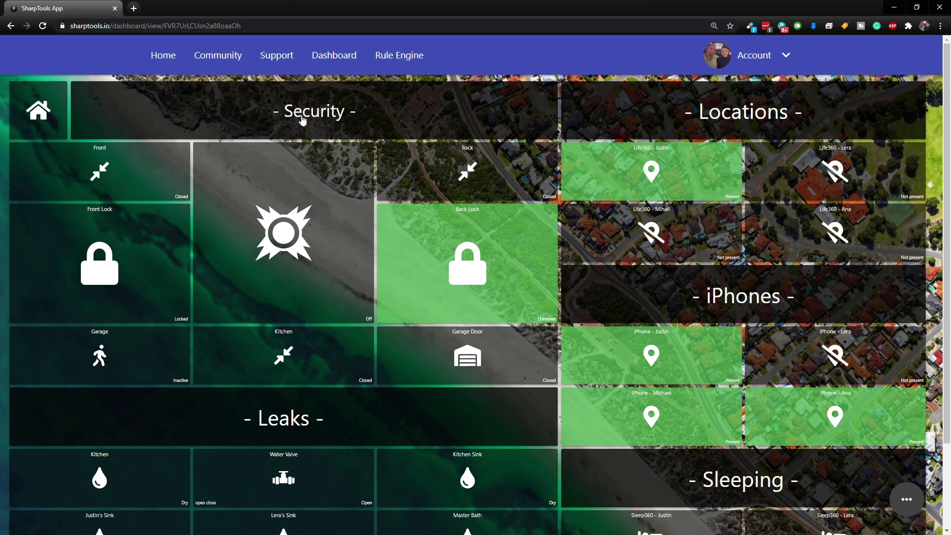
left_click(907, 501)
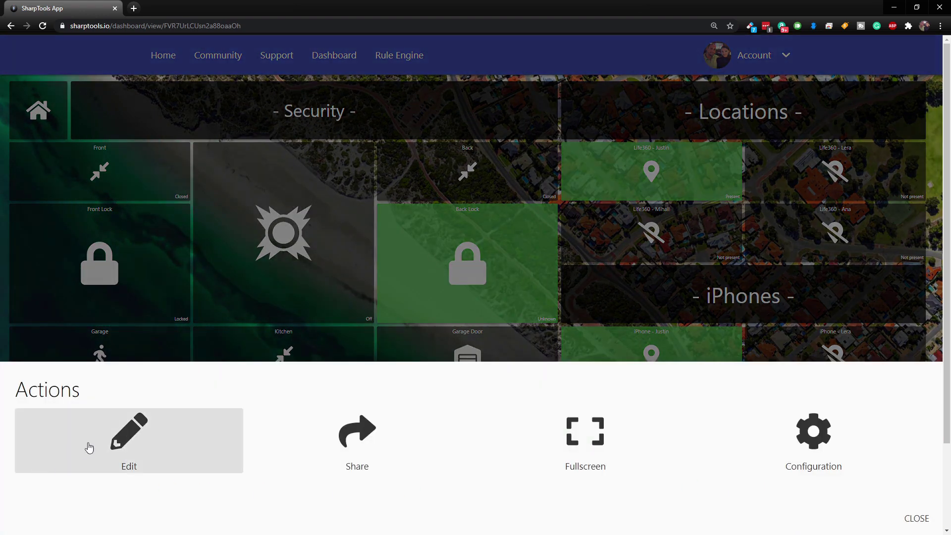
Step: Put the dashboard in edit mode and remove the Security header tile
left_click(127, 442)
left_click(545, 92)
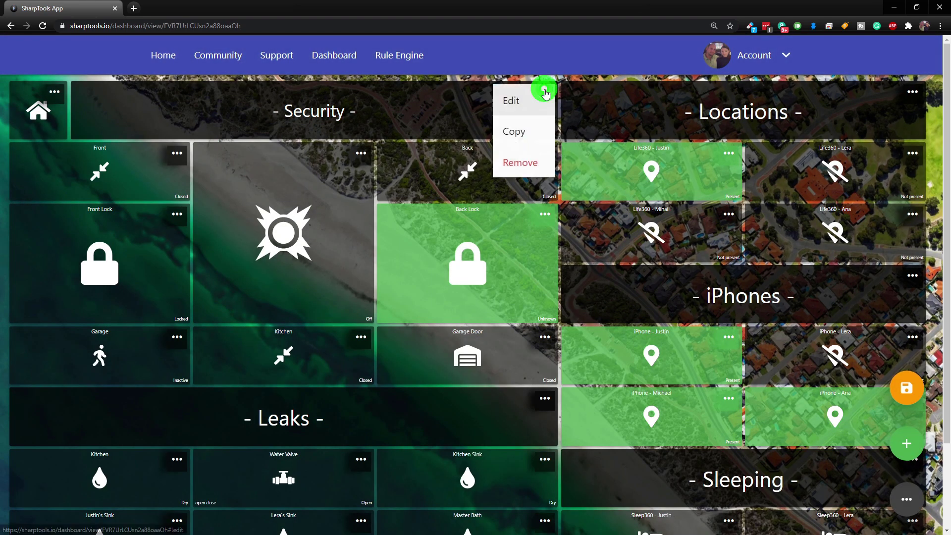
left_click(520, 163)
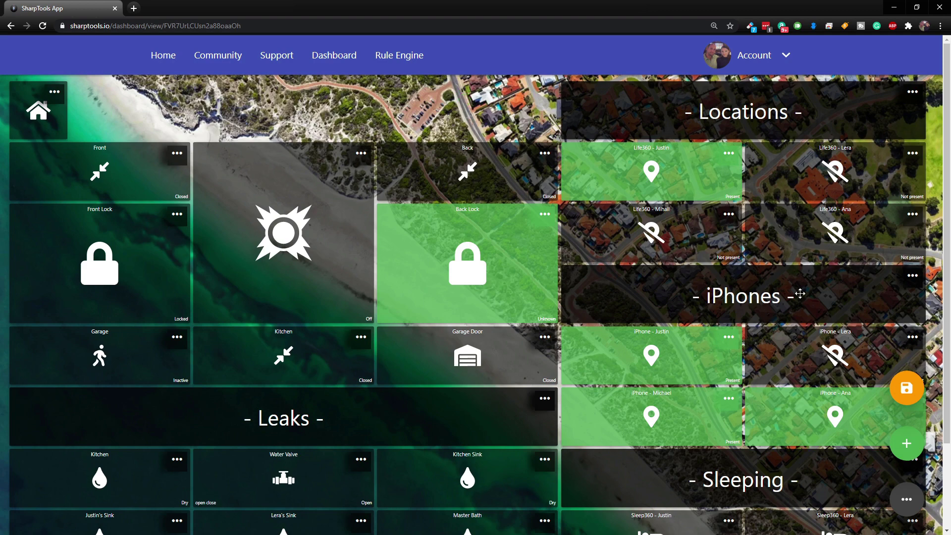
Step: Add a dashboard-link tile for 3 - Dashboard Camera
left_click(909, 448)
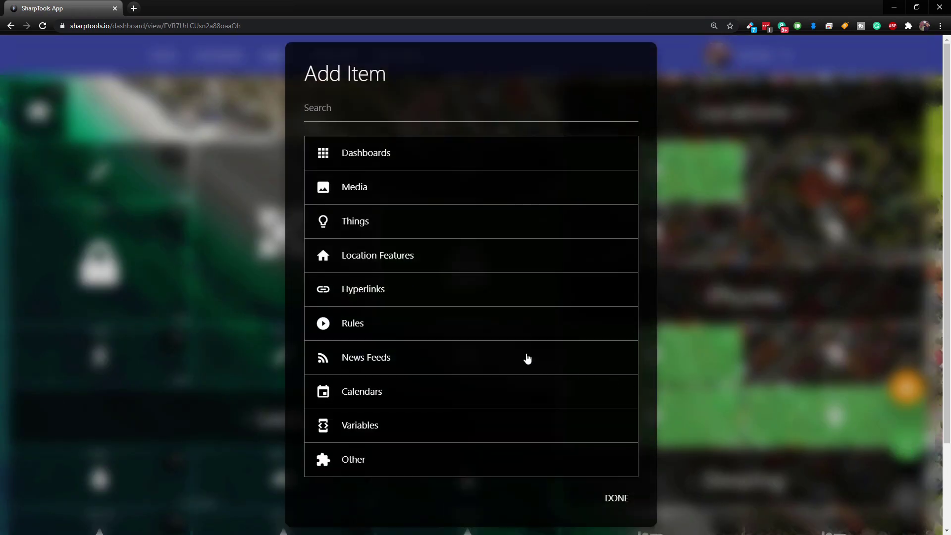
left_click(387, 156)
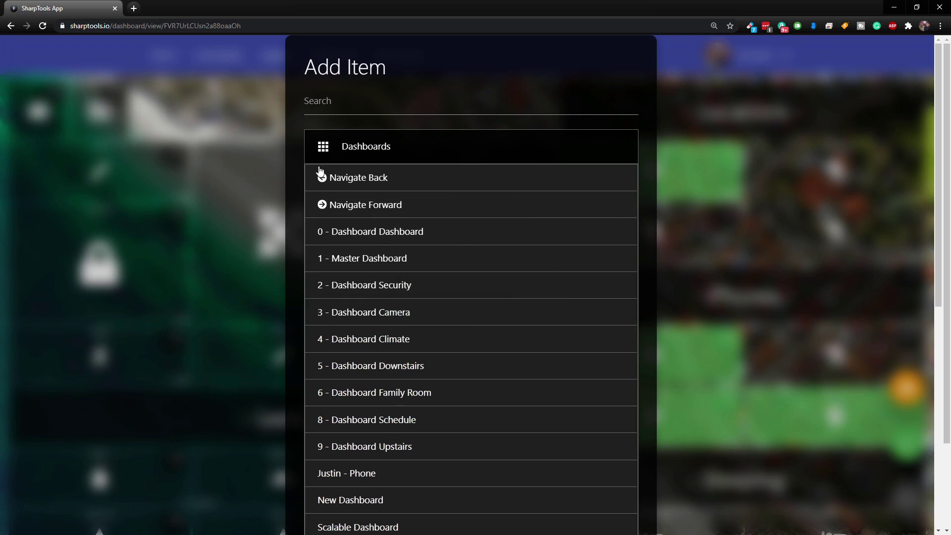
left_click(99, 140)
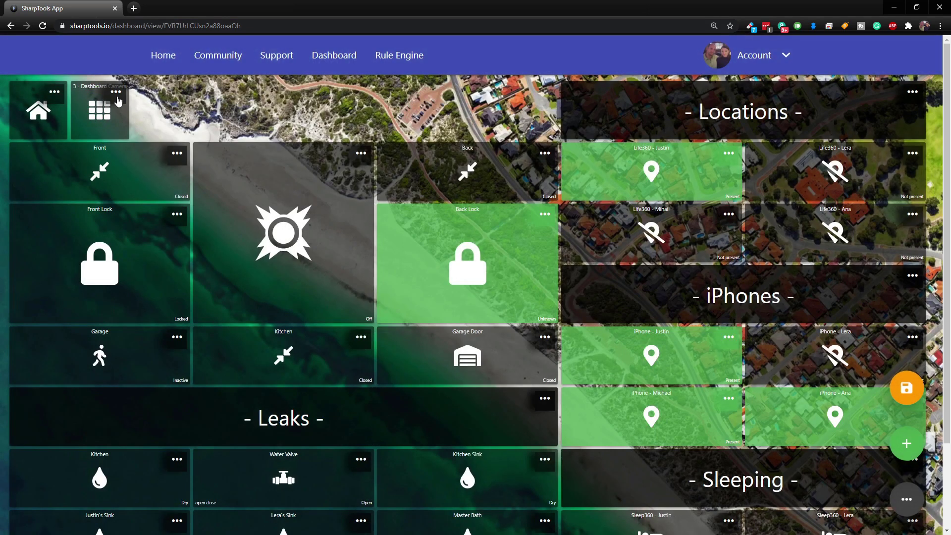
Step: In the new tile's editor, enable the label override and size it 1x high, 8x wide
left_click(117, 93)
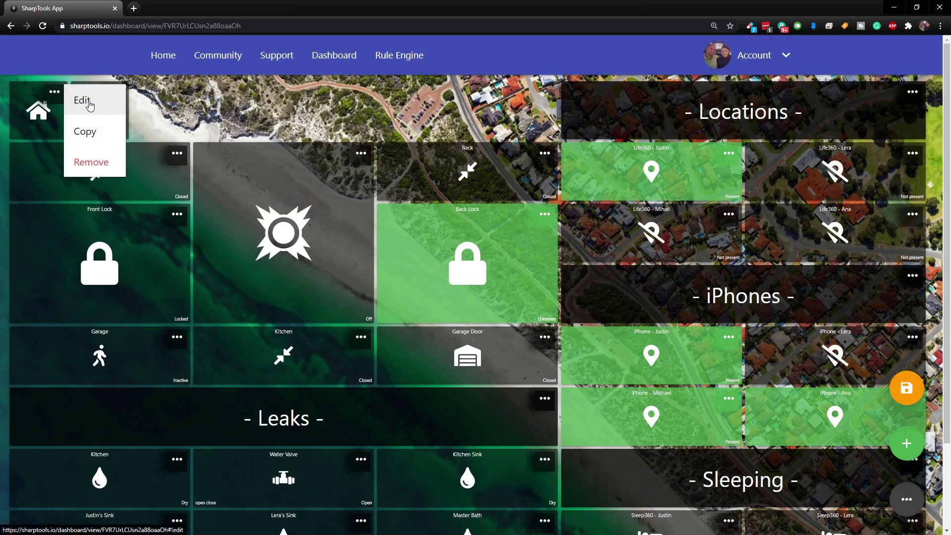
left_click(90, 104)
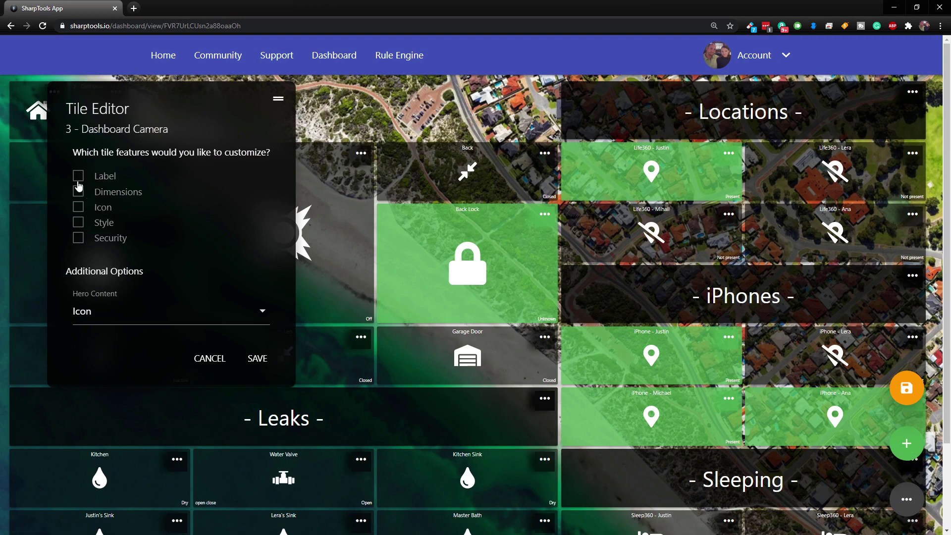
left_click(79, 177)
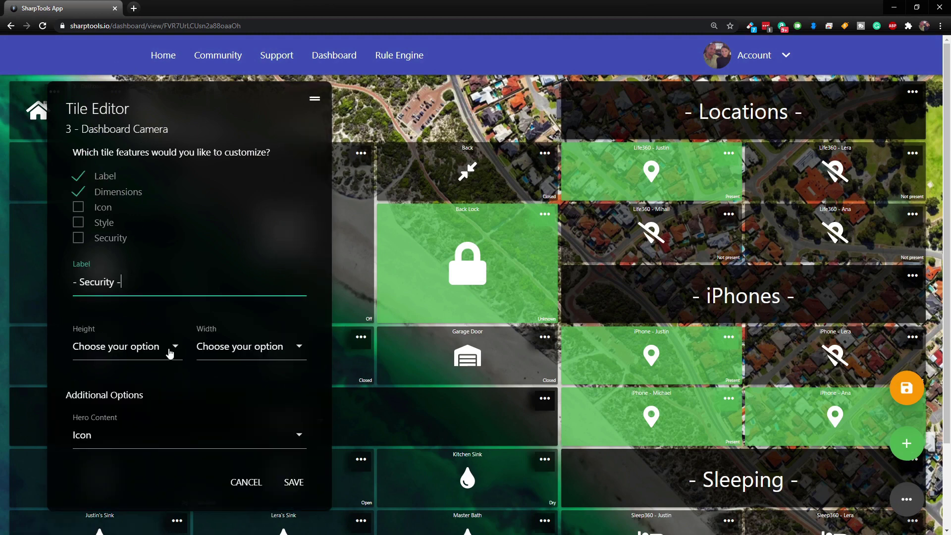
left_click(169, 348)
left_click(103, 103)
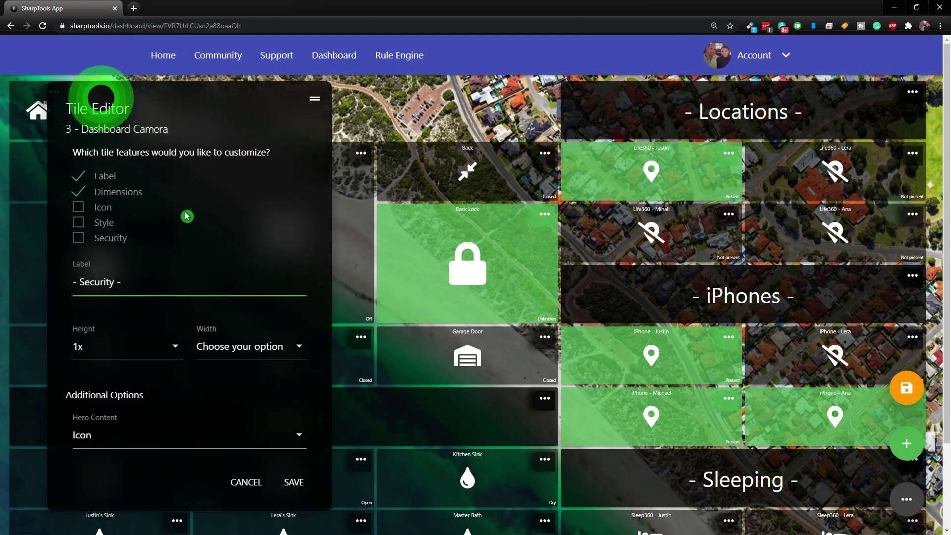
left_click(297, 345)
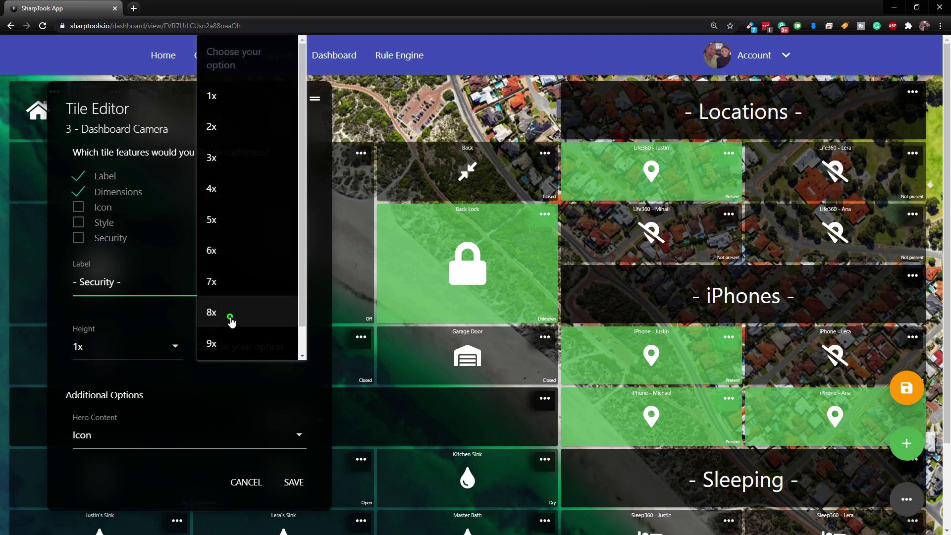
left_click(231, 322)
Step: Make the label the tile's hero content at 4x size and save the tile
left_click(137, 440)
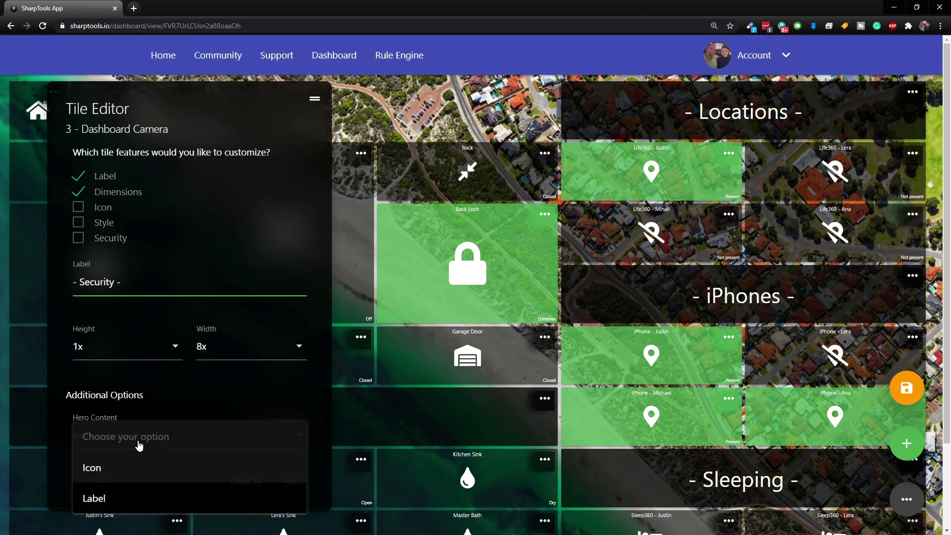
left_click(108, 499)
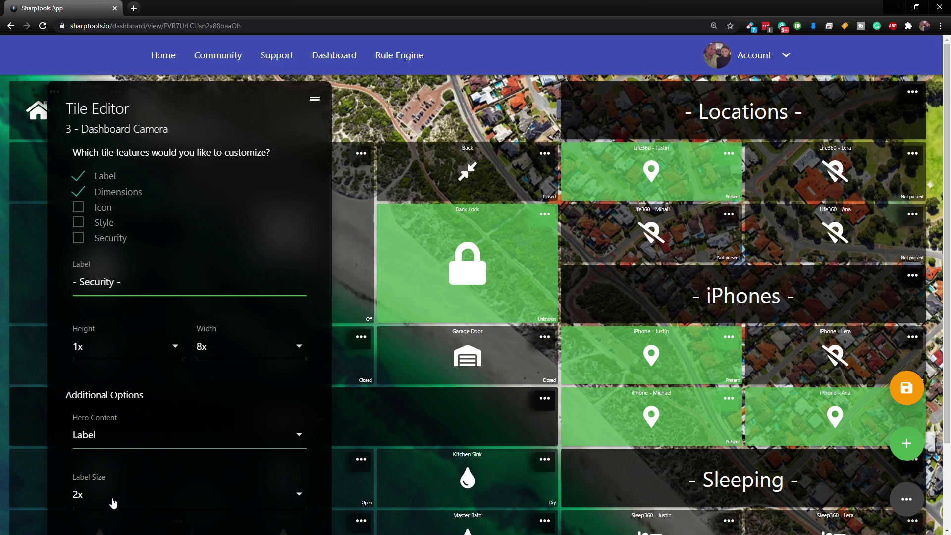
left_click(114, 503)
left_click(101, 439)
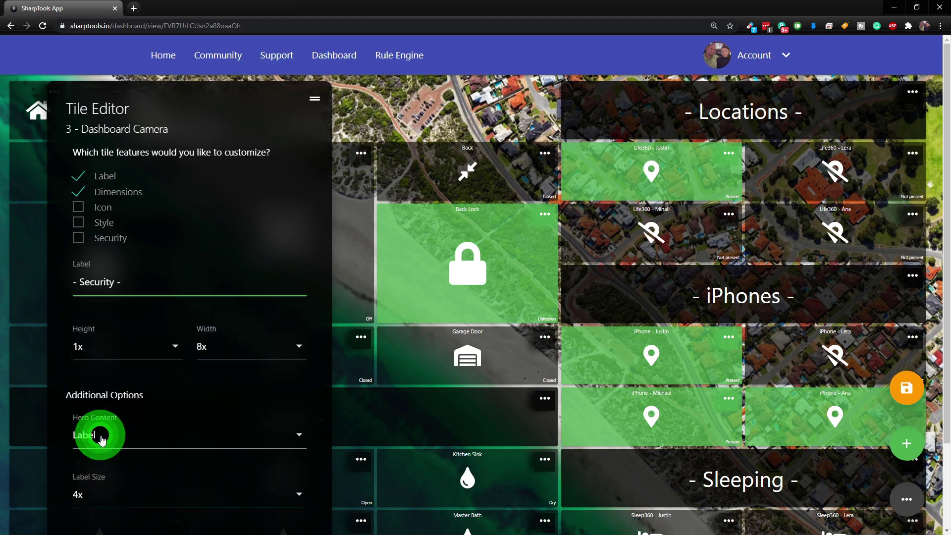
scroll(155, 451, "down", 2)
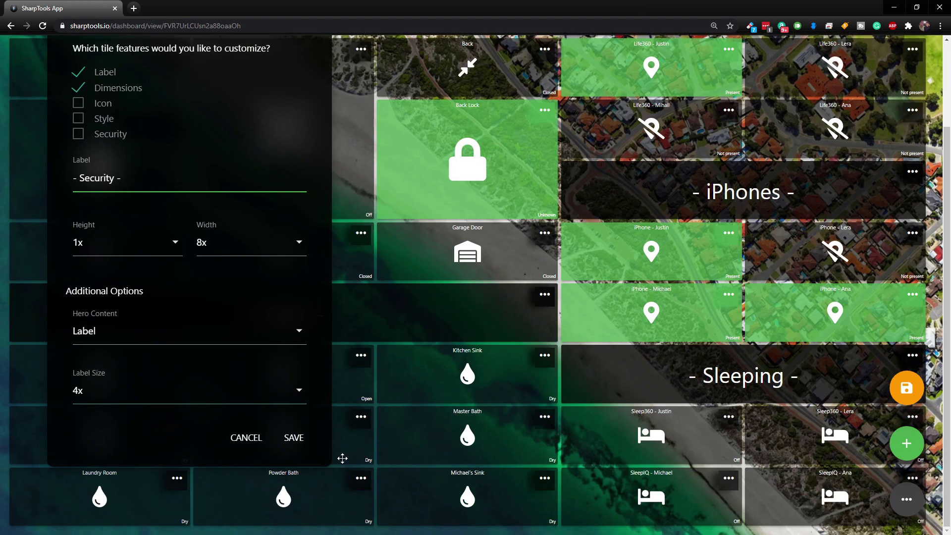
left_click(294, 439)
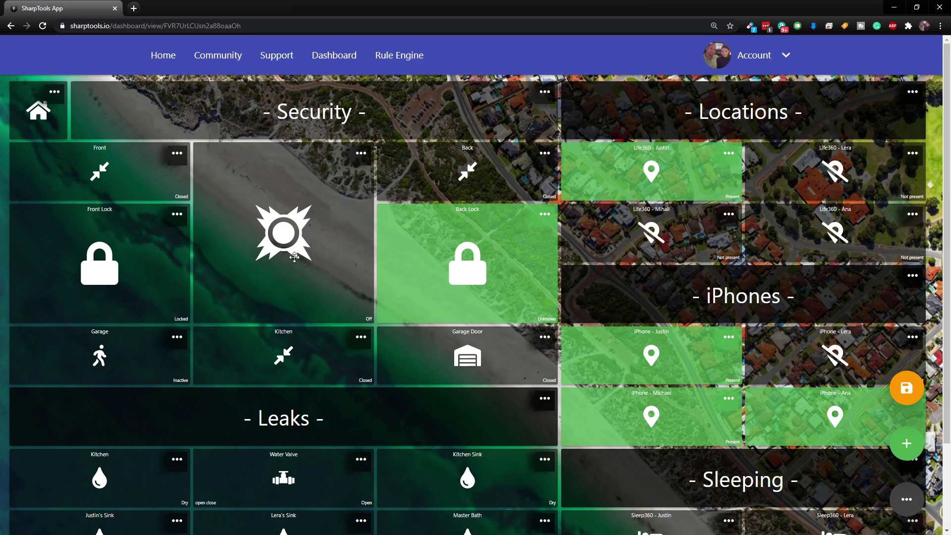
left_click(918, 9)
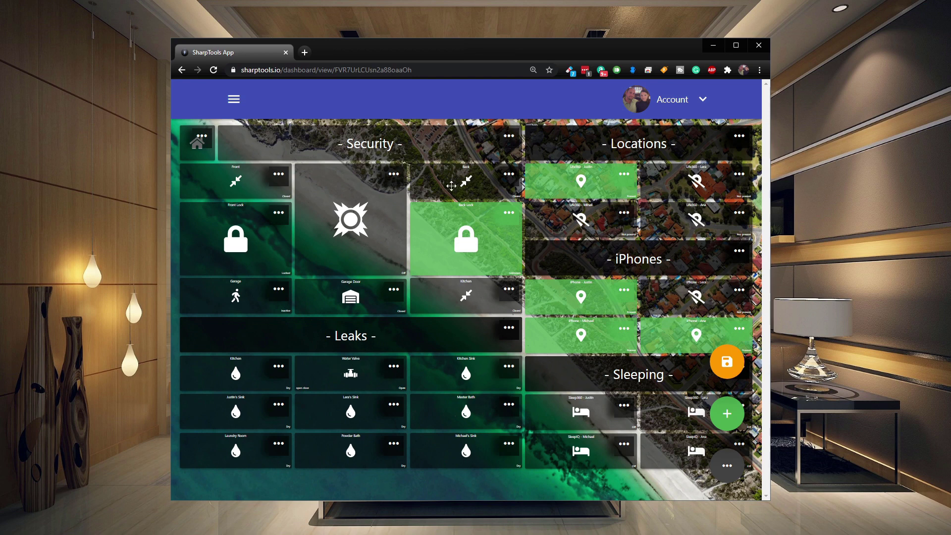
left_click(736, 46)
scroll(414, 459, "down", 3)
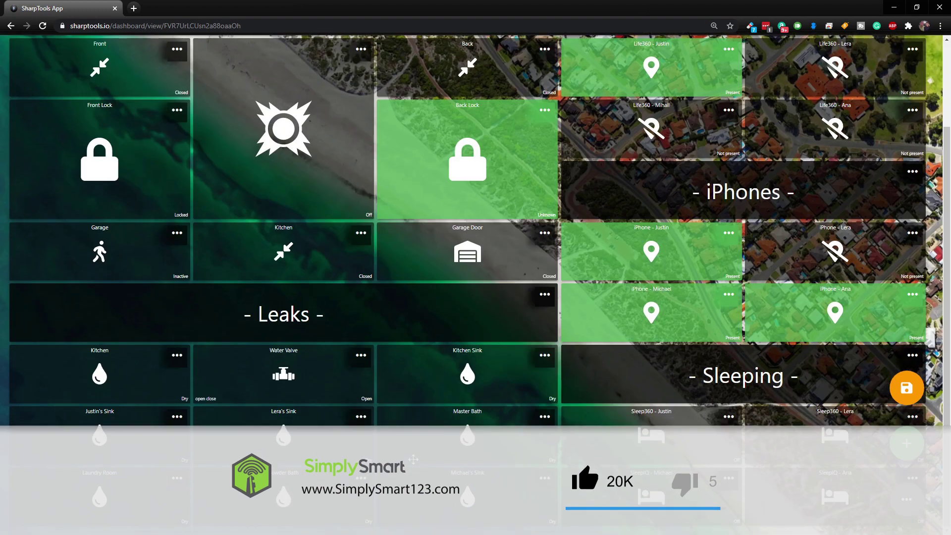
scroll(380, 430, "up", 3)
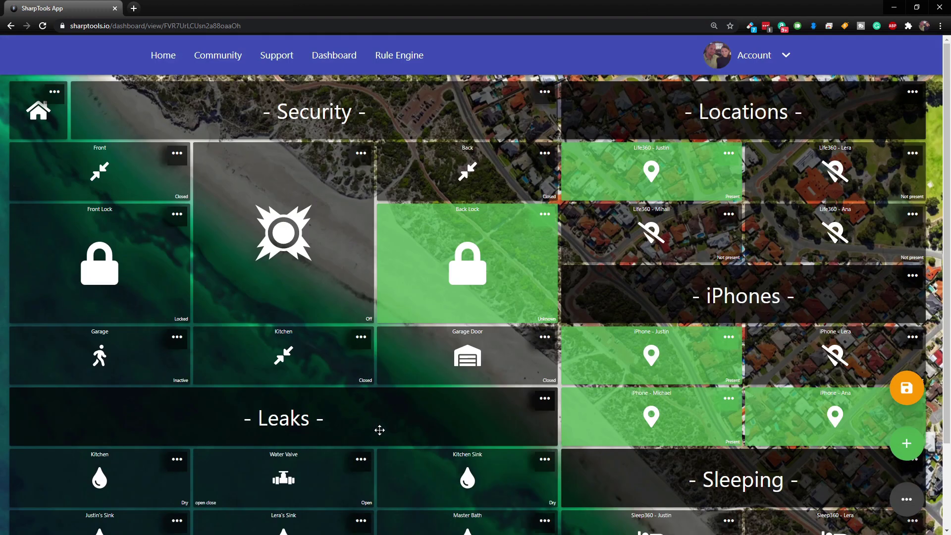